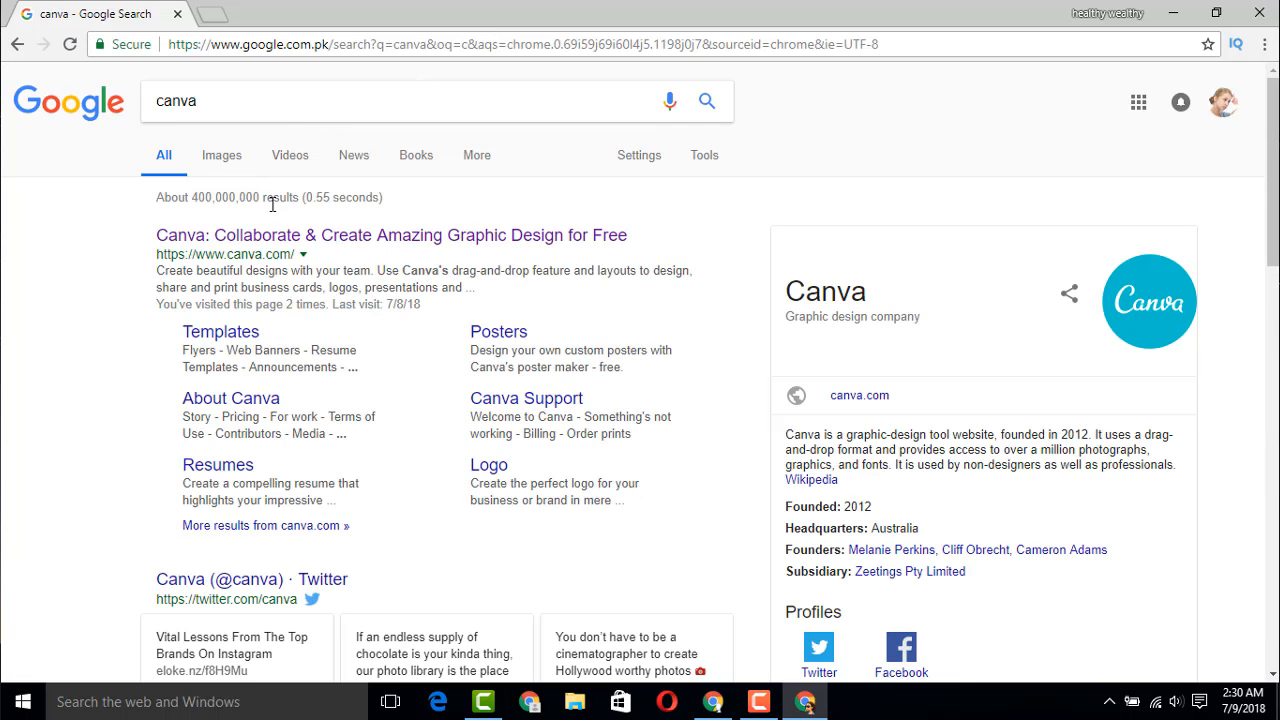
- Open the Canva website from the search results and sign up for an Education account with Google
click(279, 236)
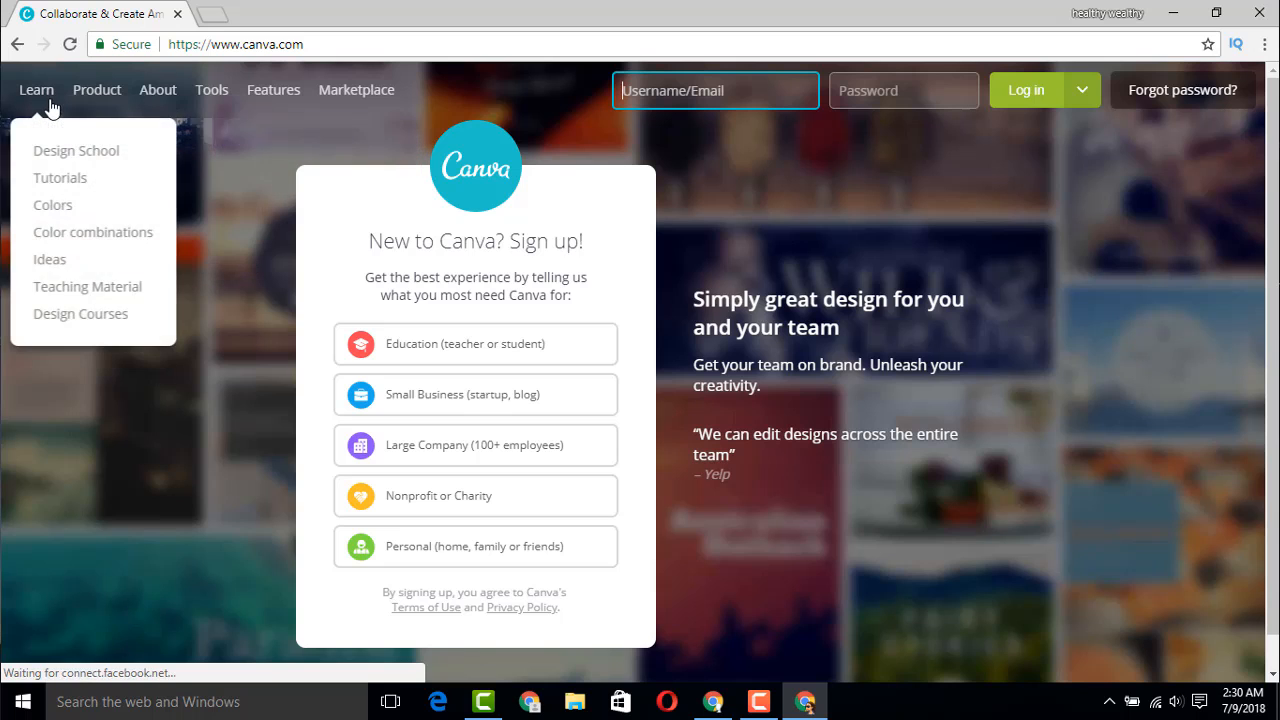
mouse_move(130, 97)
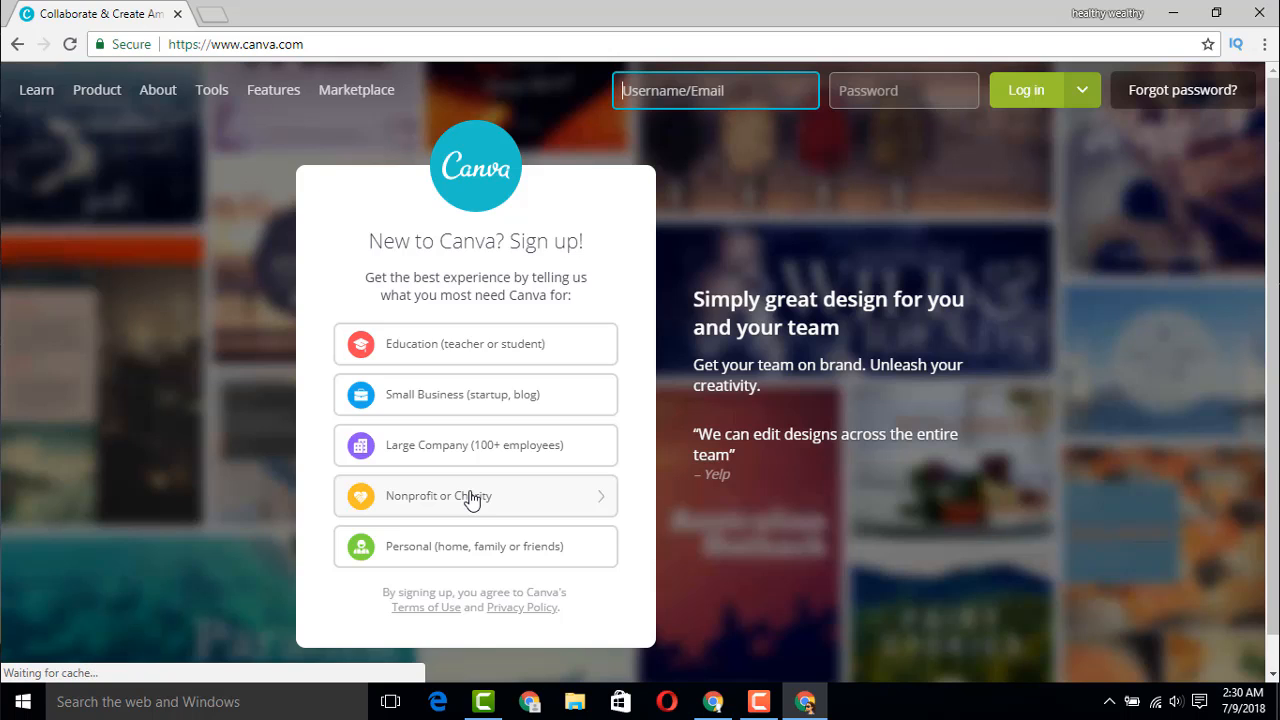
click(441, 359)
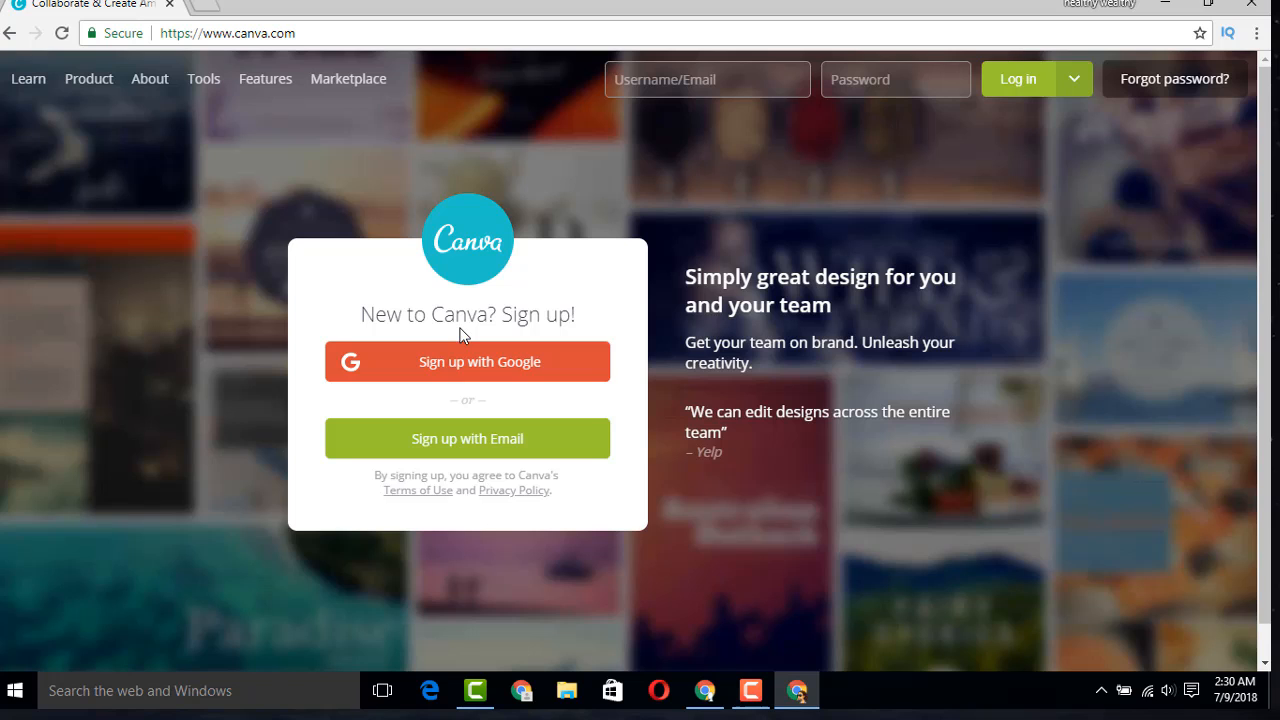
click(457, 362)
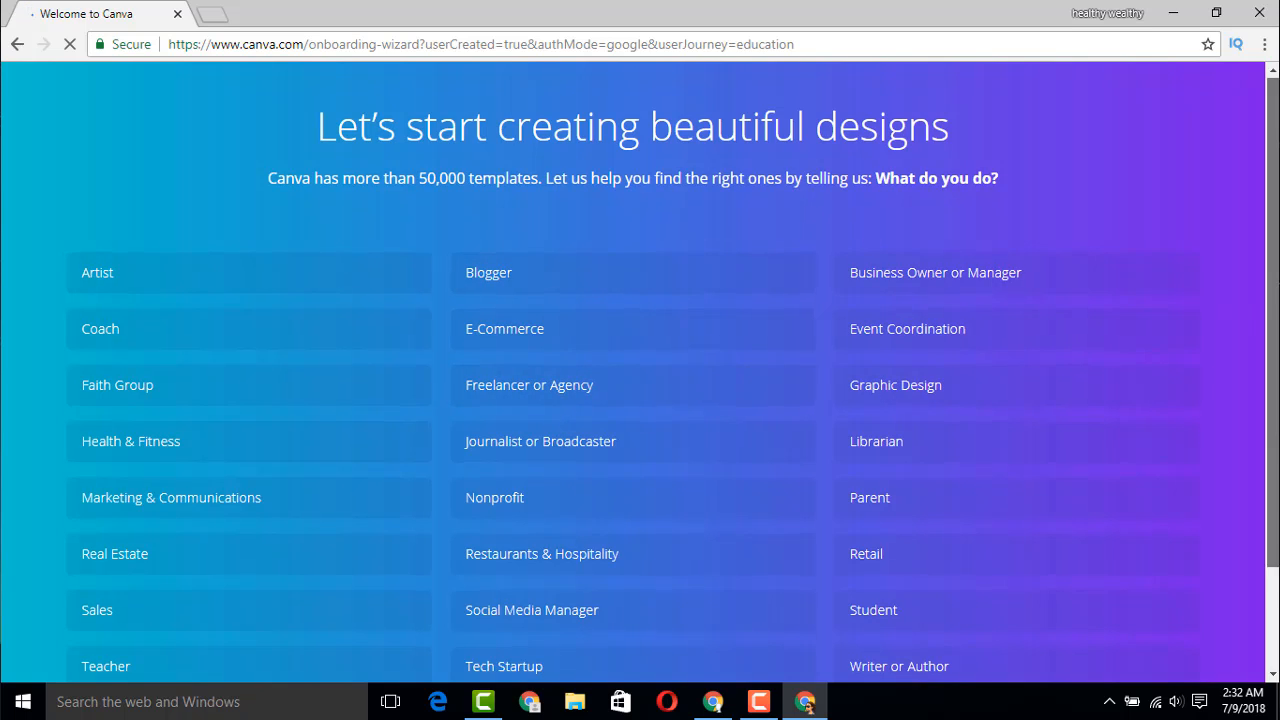
- Choose Graphic Design as the occupation in the onboarding wizard and skip inviting team members
drag(1273, 262, 1273, 331)
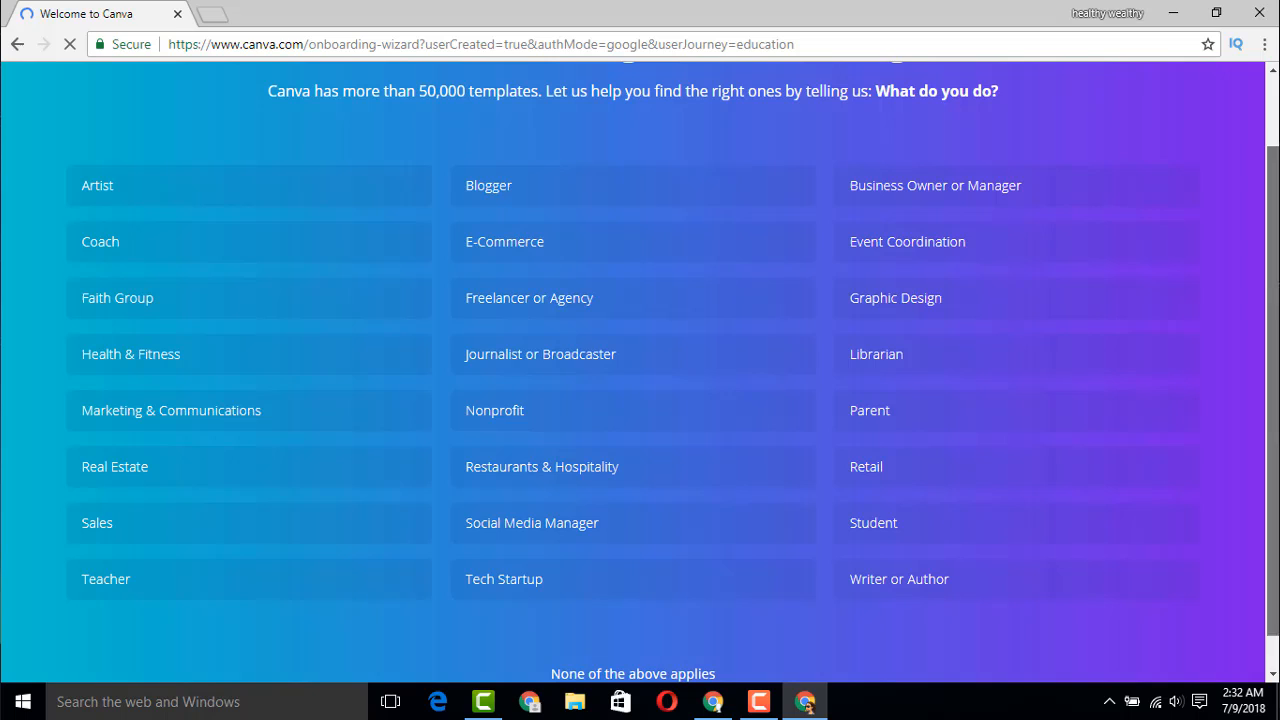
click(875, 308)
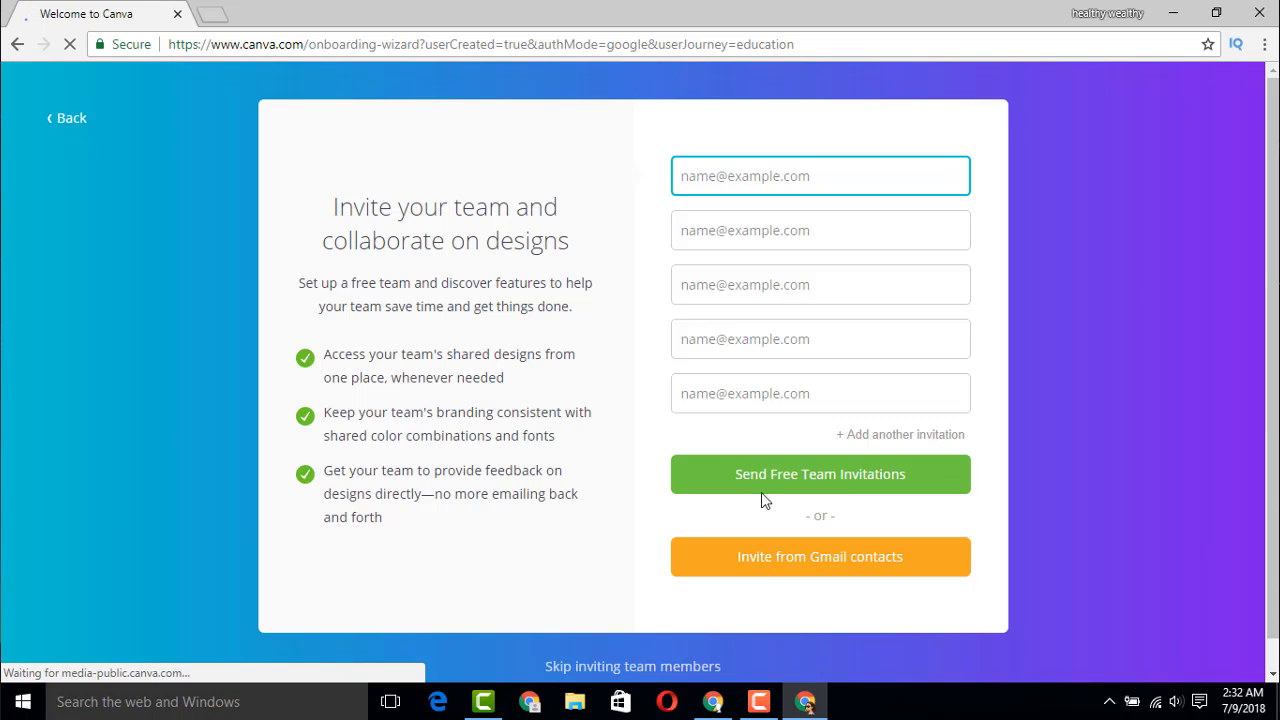
click(647, 664)
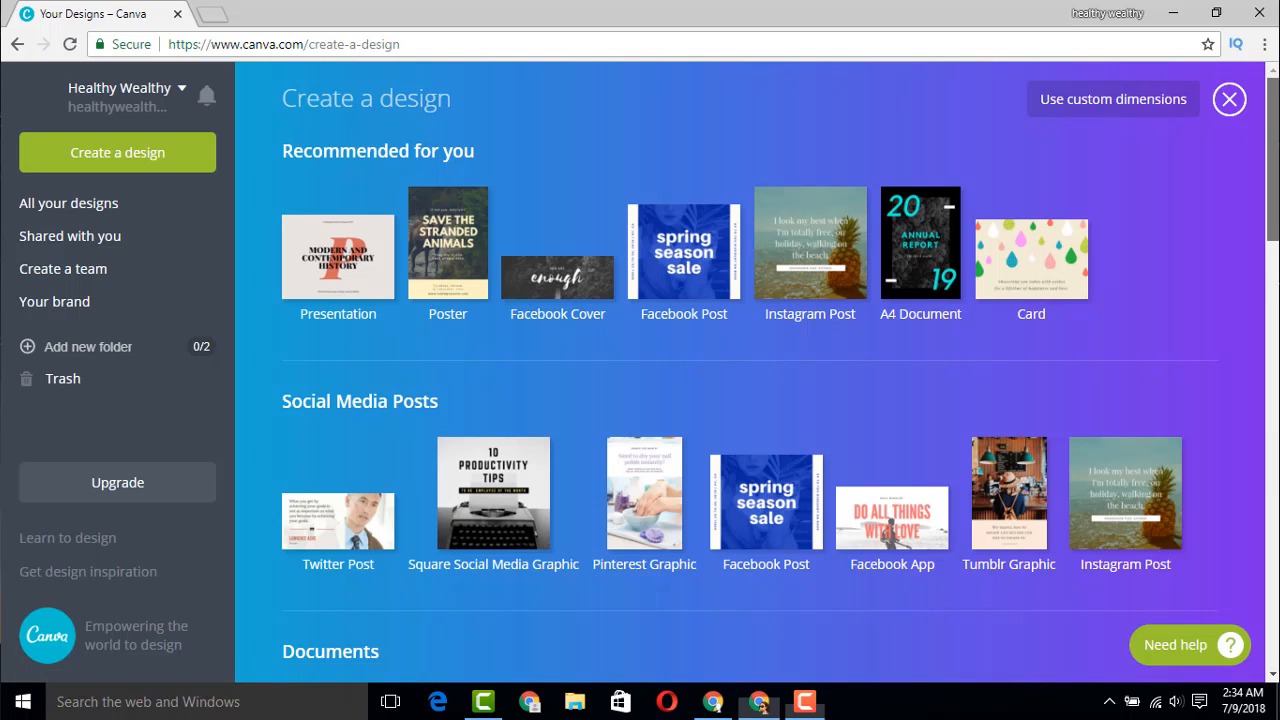
- Create a new YouTube Thumbnail design from the Social Media & Email Headers category and show it in the editor
scroll(750, 380, down, 3)
scroll(750, 380, down, 2)
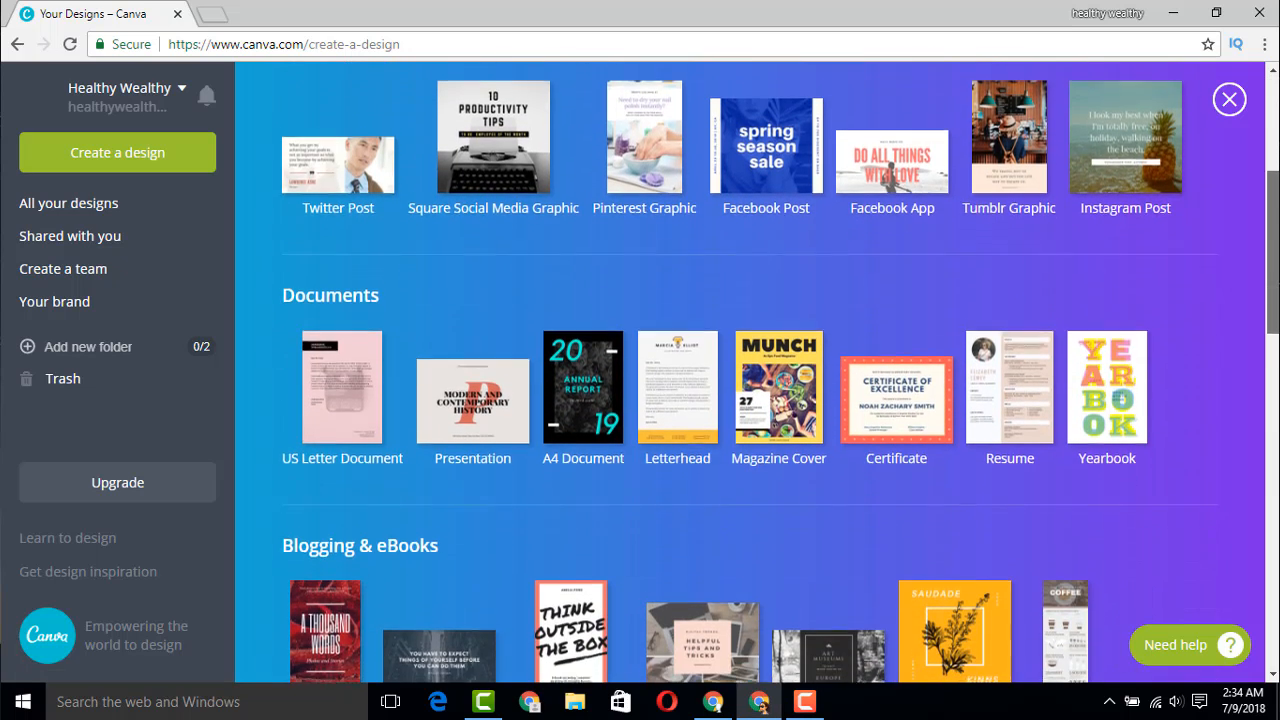
scroll(750, 380, down, 4)
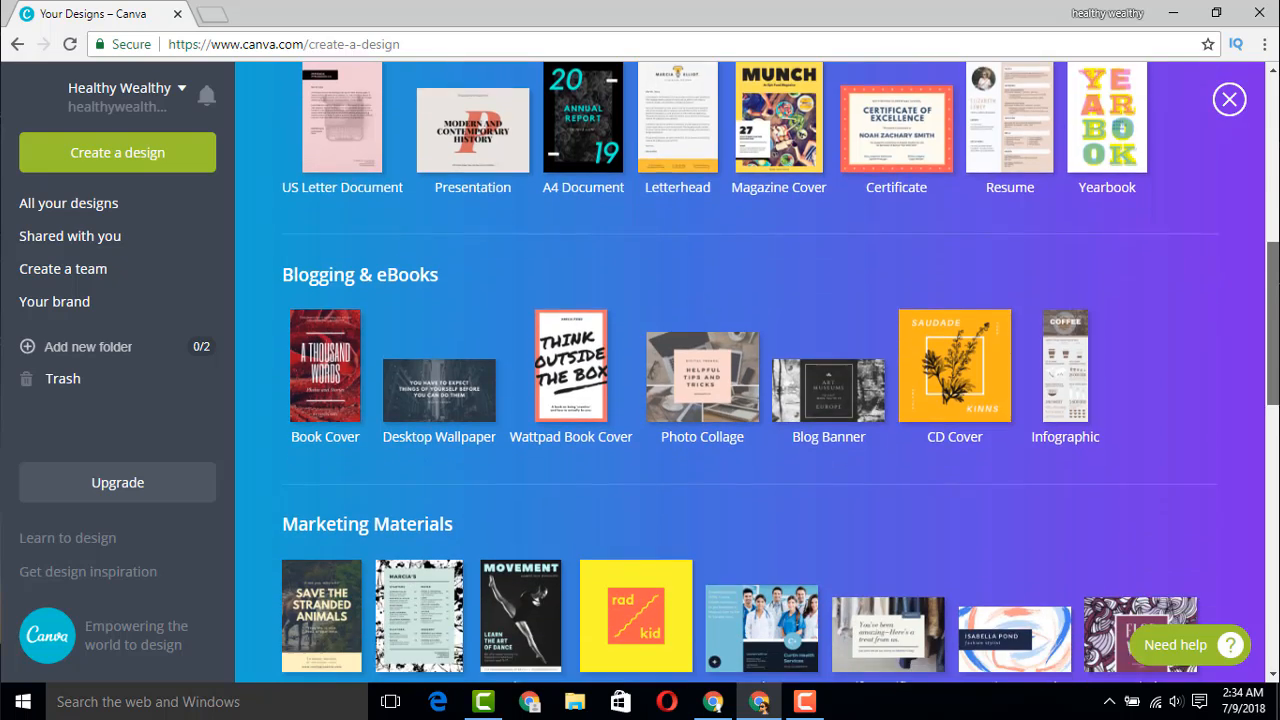
scroll(1197, 272, down, 1)
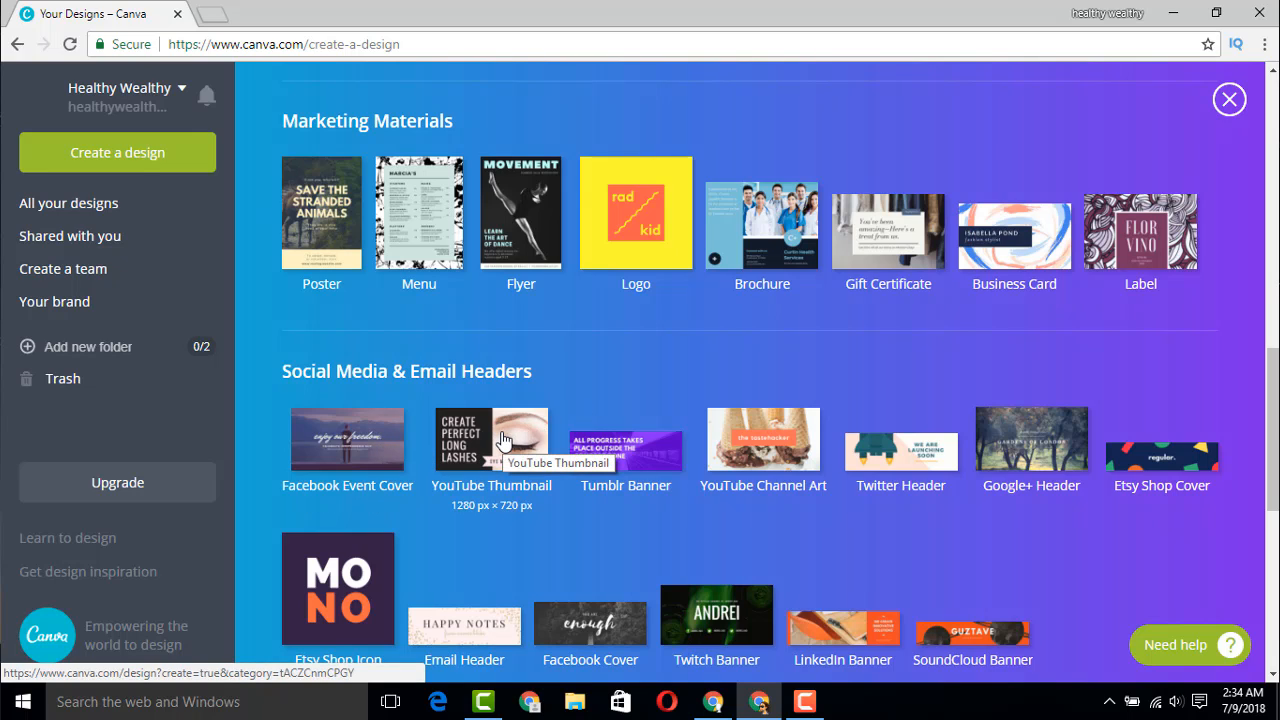
click(503, 441)
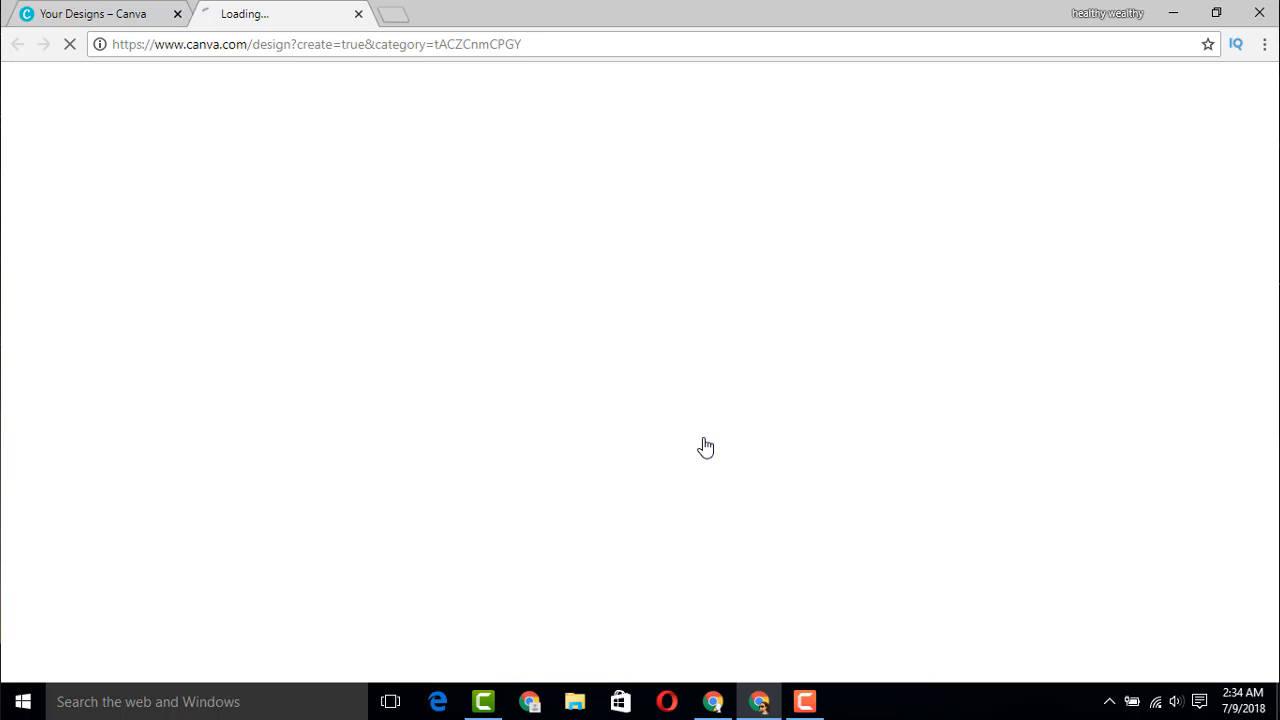
key(ctrl+Tab)
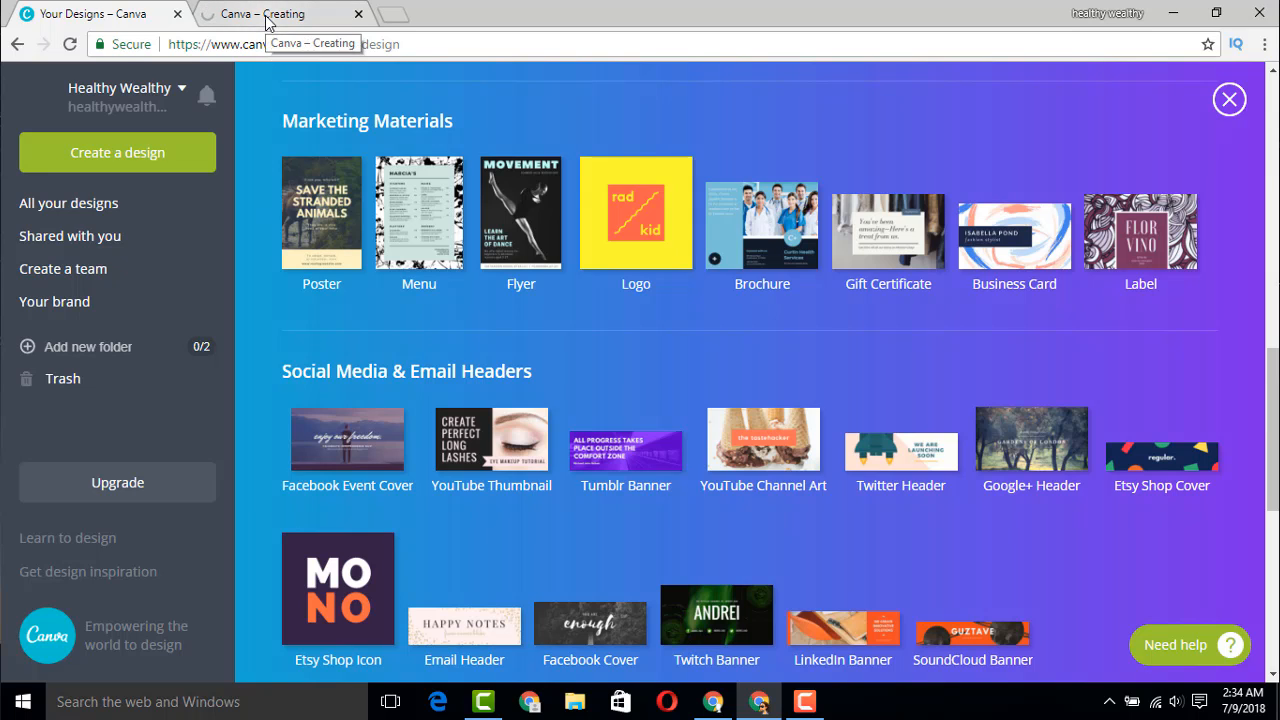
click(268, 18)
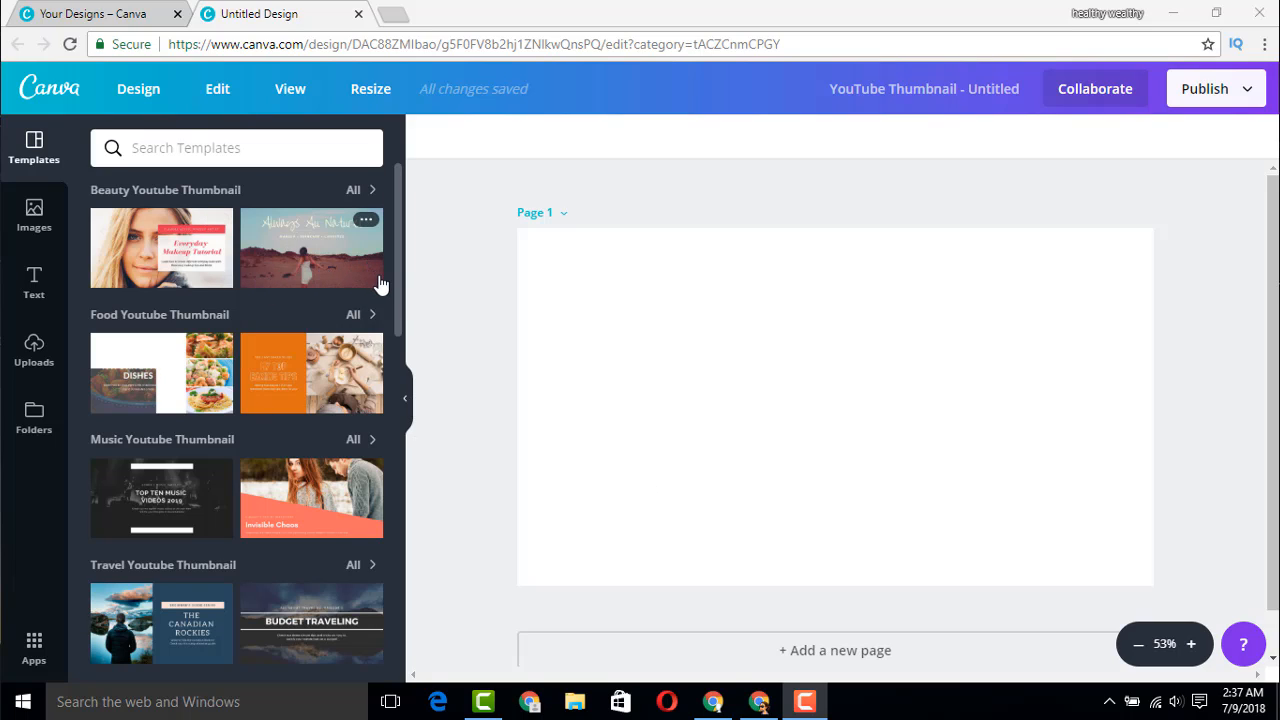
- Browse the thumbnail templates and apply the Everyday Makeup Tutorial template from the Beauty category to the page
scroll(396, 300, down, 2)
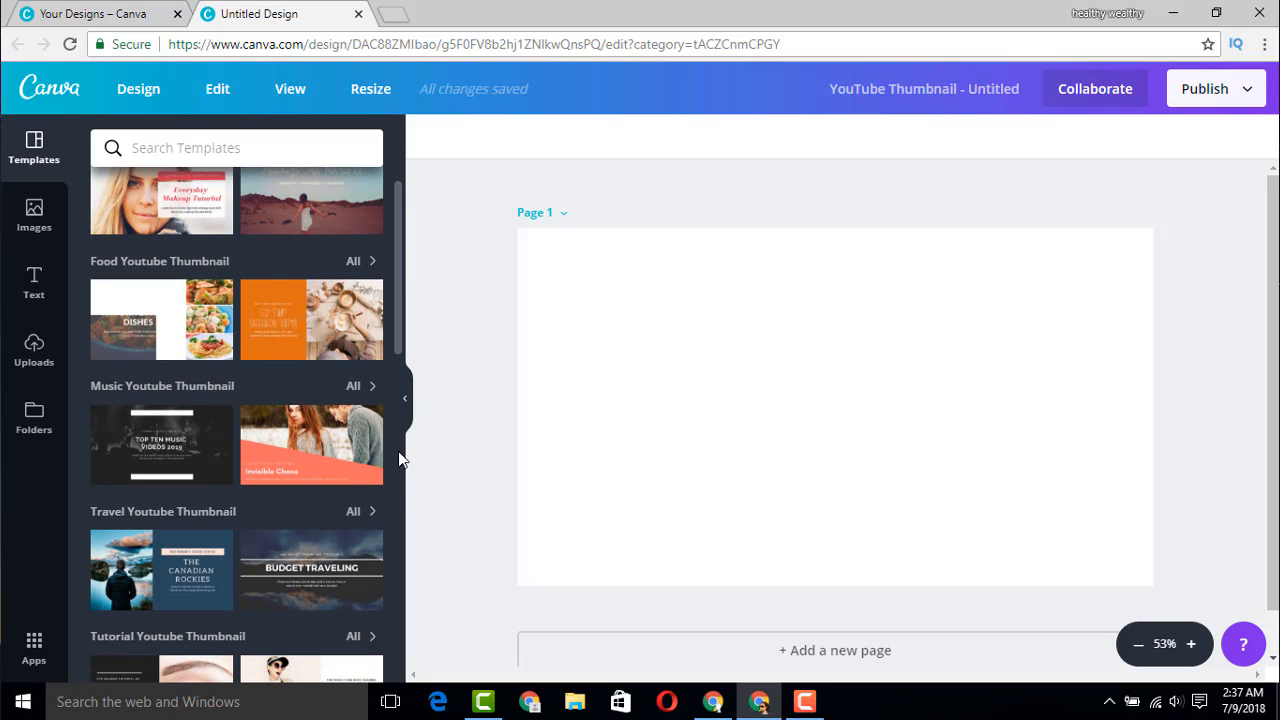
scroll(398, 455, down, 6)
drag(398, 470, 386, 323)
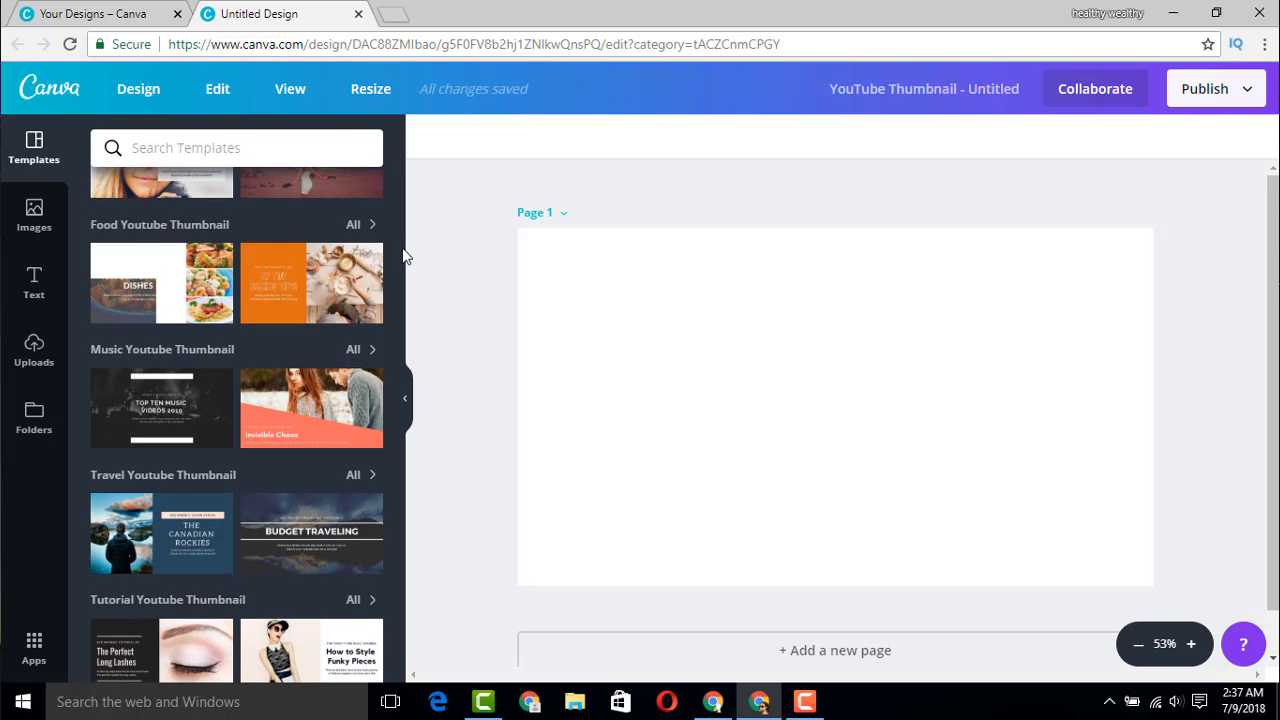
drag(405, 257, 397, 208)
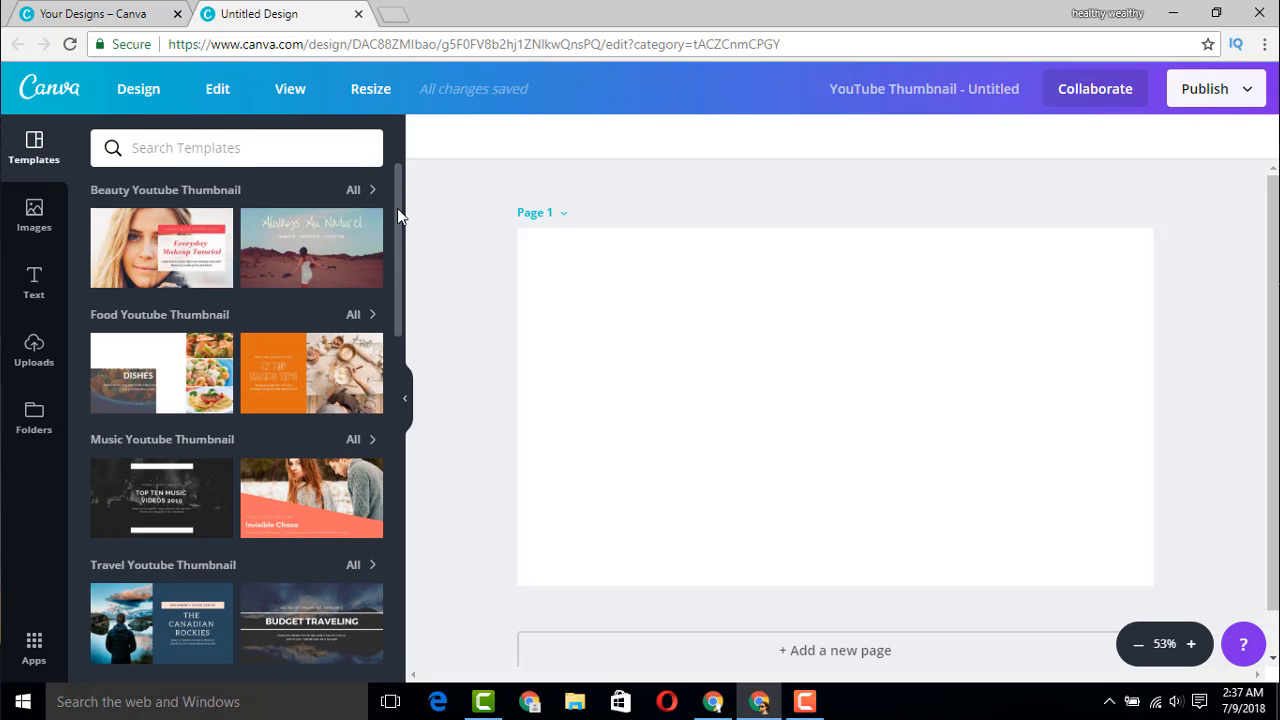
click(205, 276)
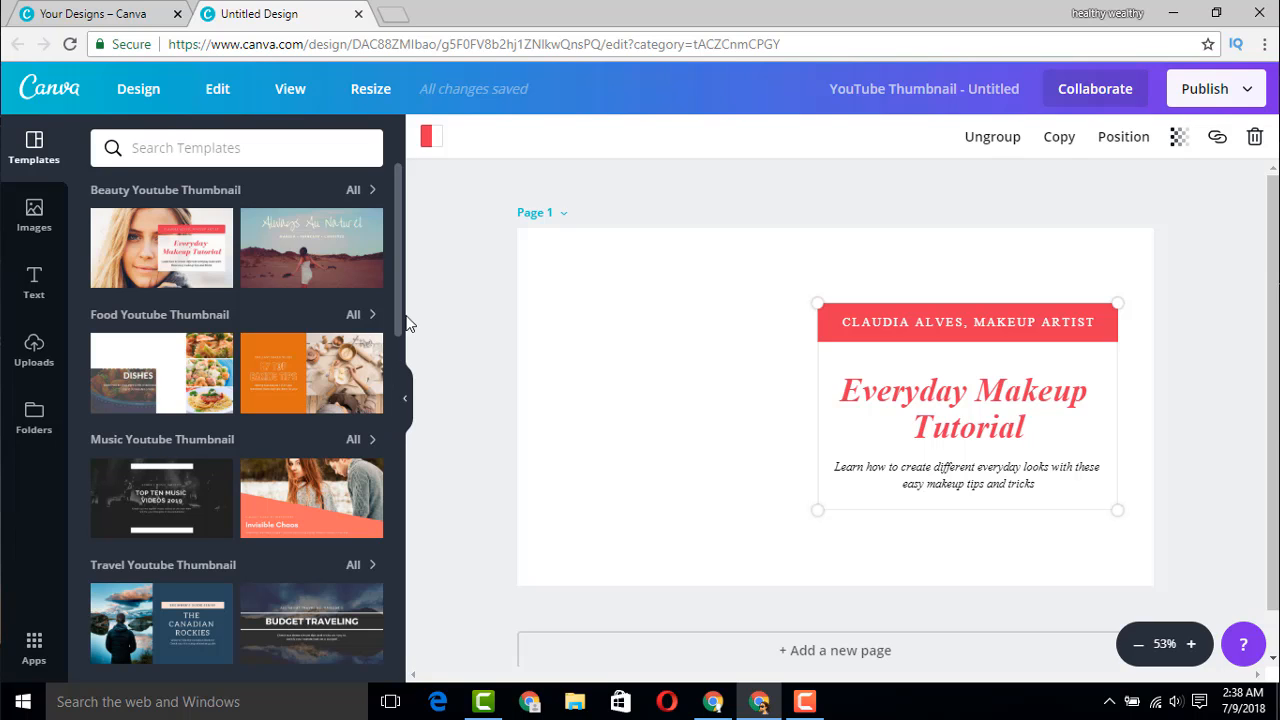
- Apply The Canadian Rockies template from the Travel YouTube Thumbnail category to the page
drag(394, 321, 414, 414)
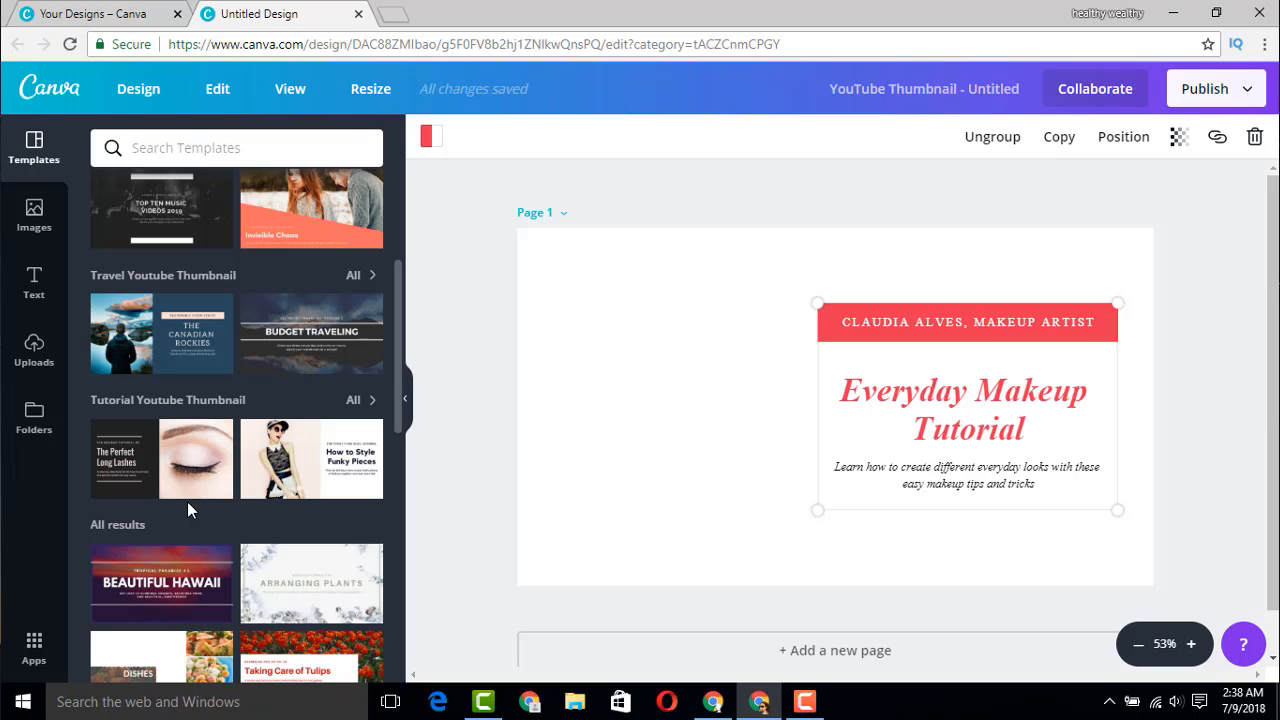
scroll(186, 503, down, 1)
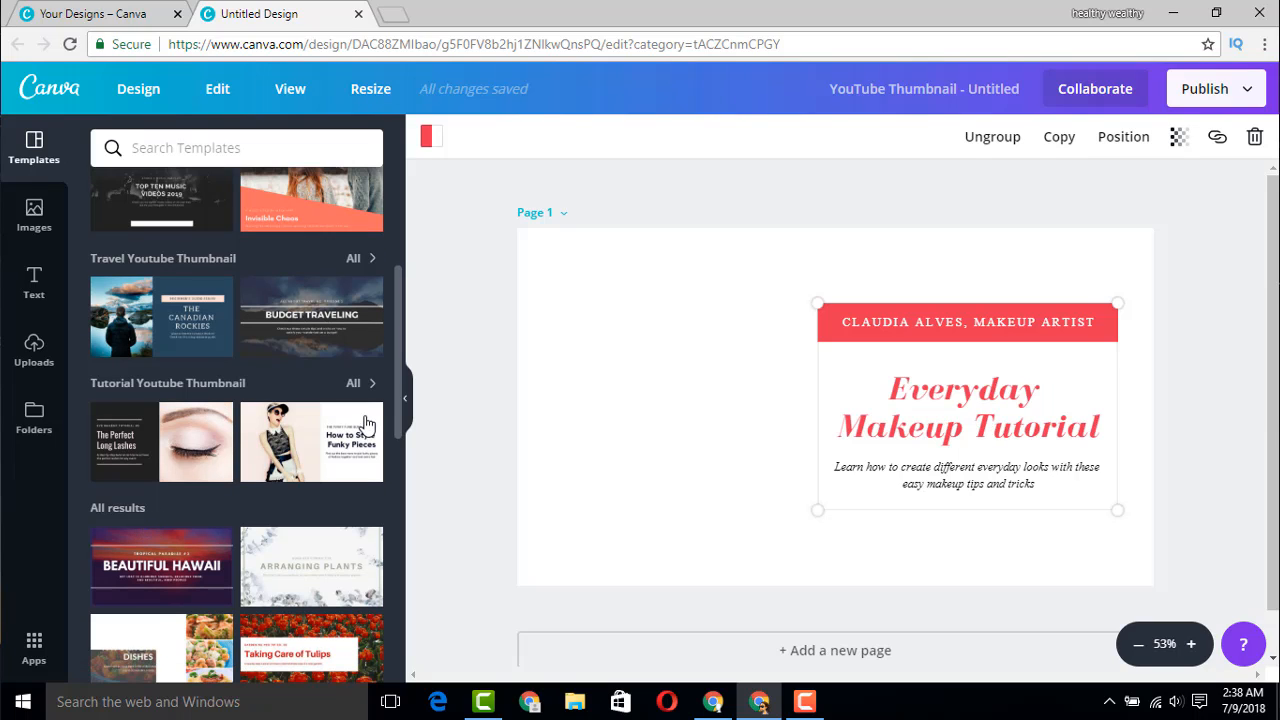
click(169, 338)
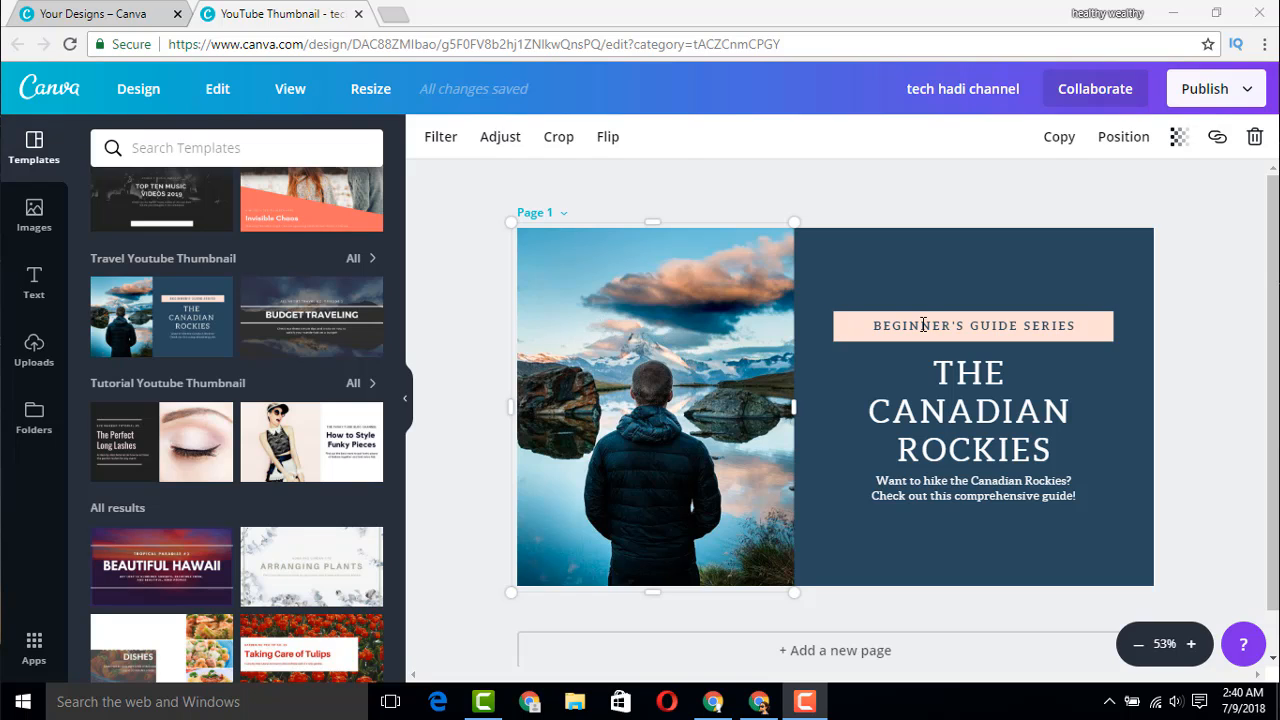
- Replace the banner text "Beginner's Guide Series" with "tech hadi channel"
double_click(922, 324)
key(ctrl+a)
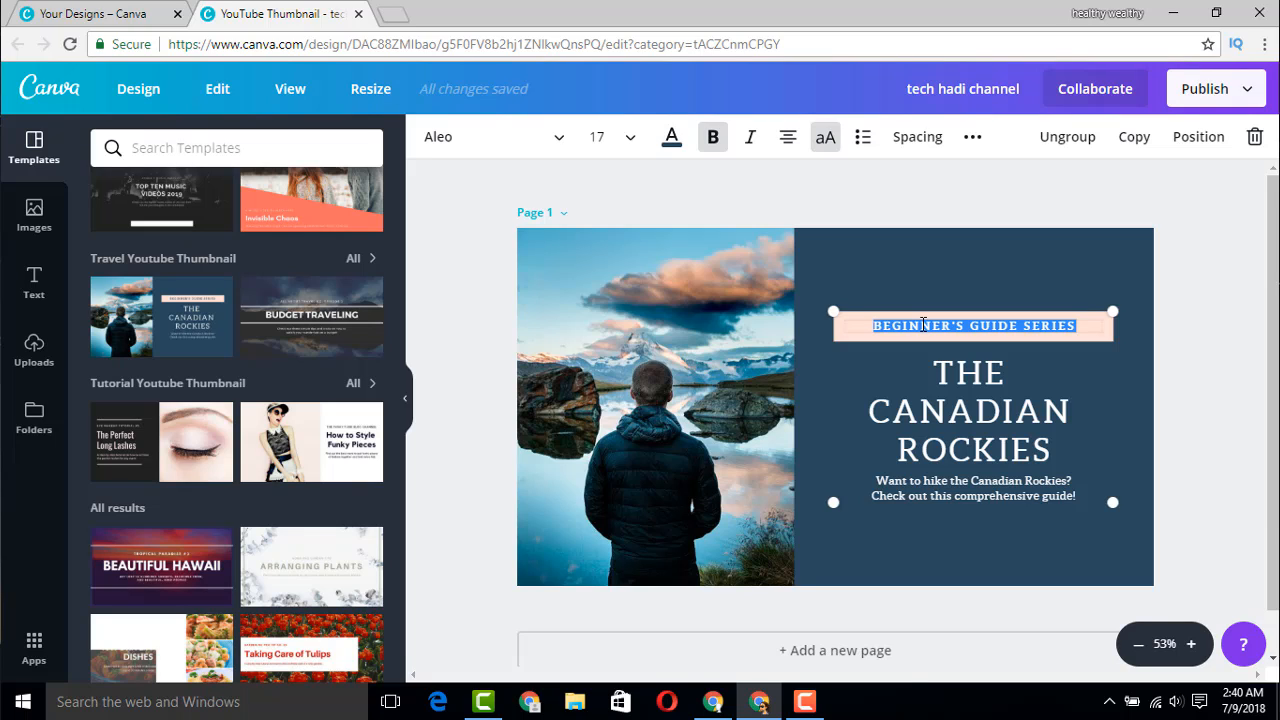
text(tech )
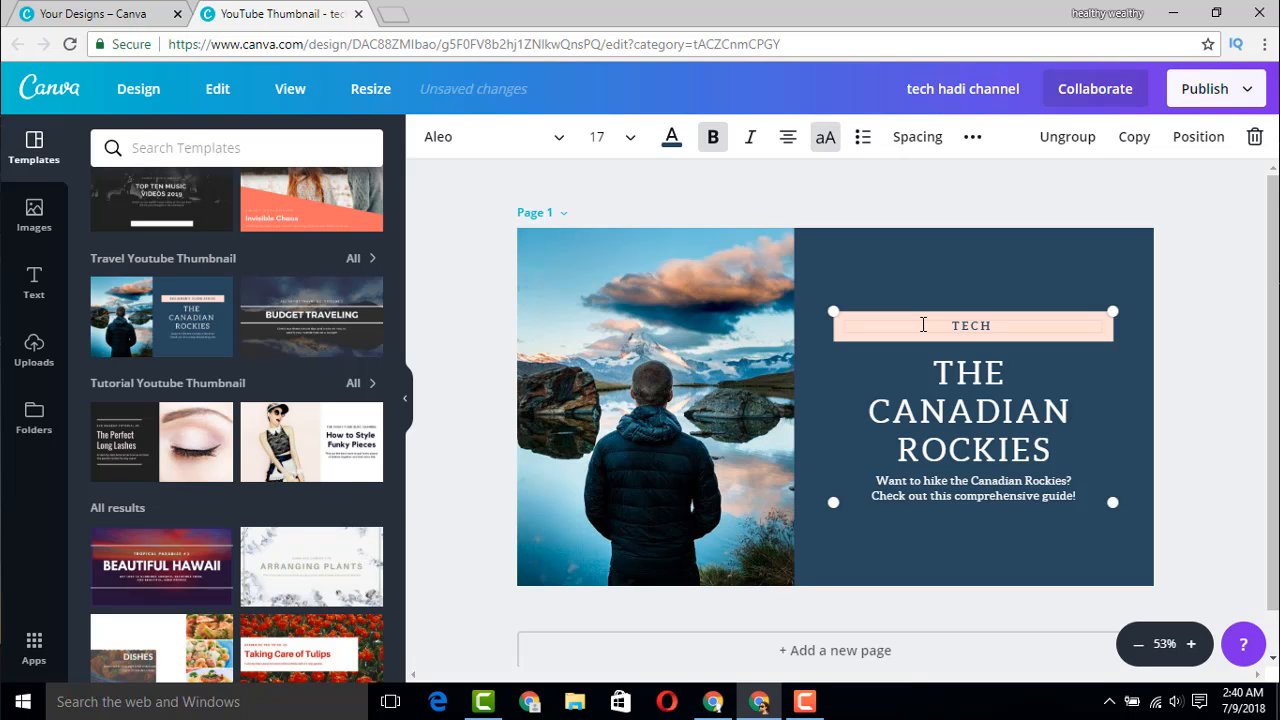
text(hadi channe)
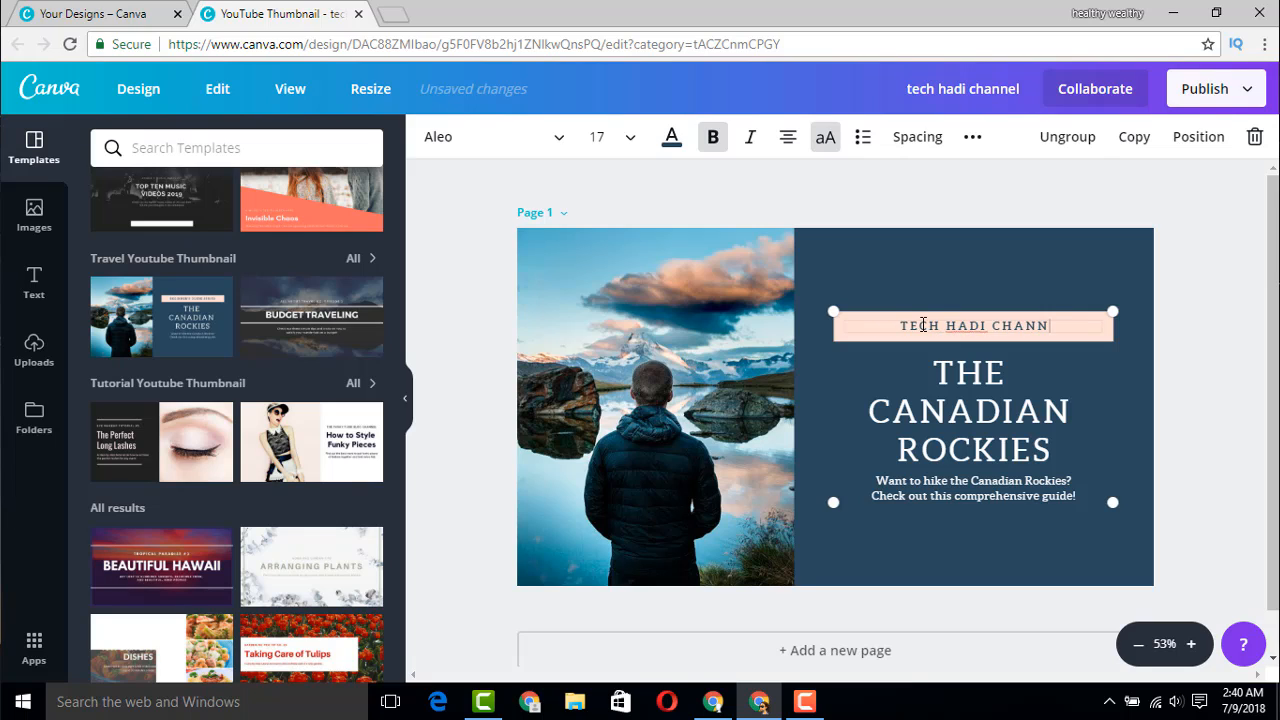
text(l)
- Replace the main heading "The Canadian Rockies" with "HOW TO MAKE HUMBNIL FOR YOUTUBE VIDEOS"
click(975, 420)
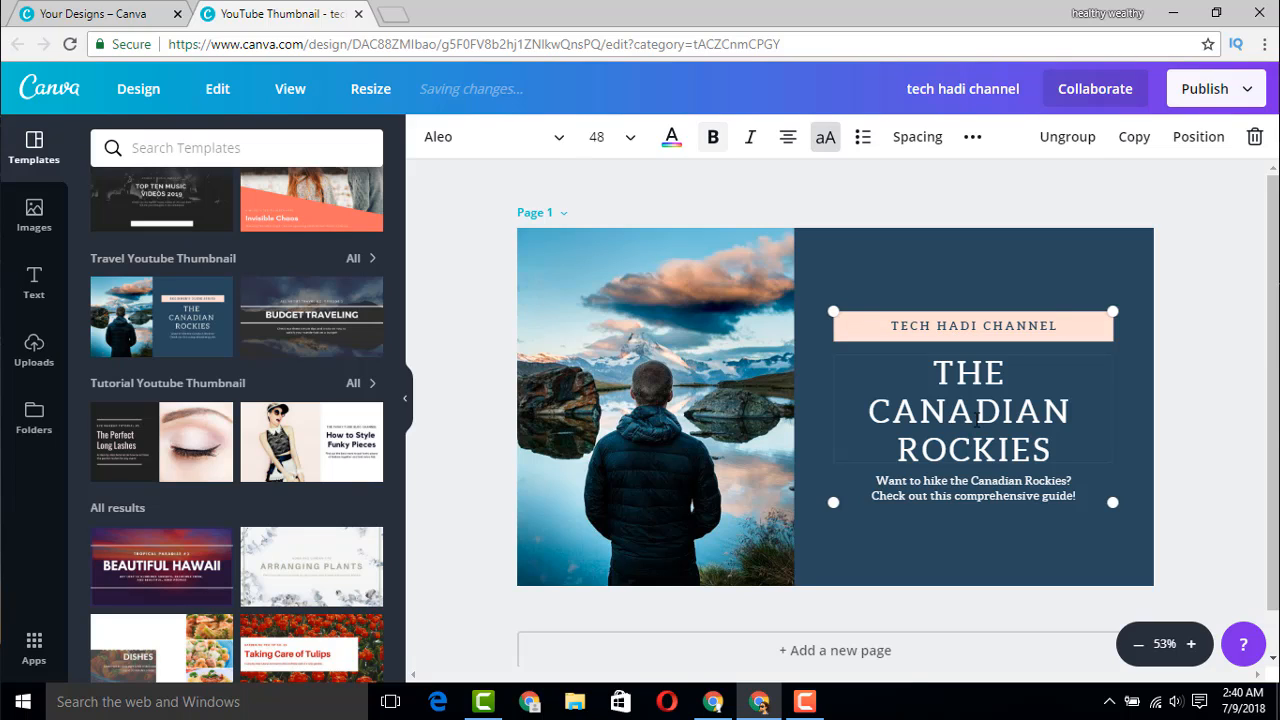
click(975, 420)
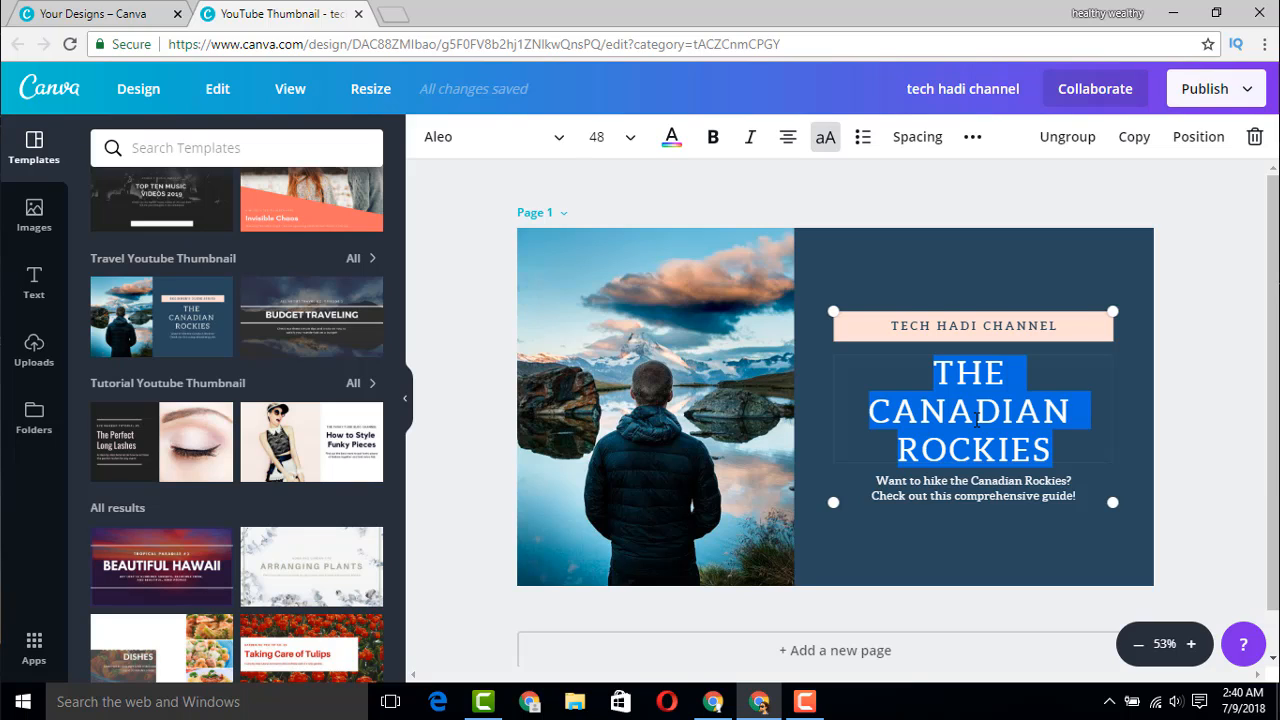
text(HOW TO MAK)
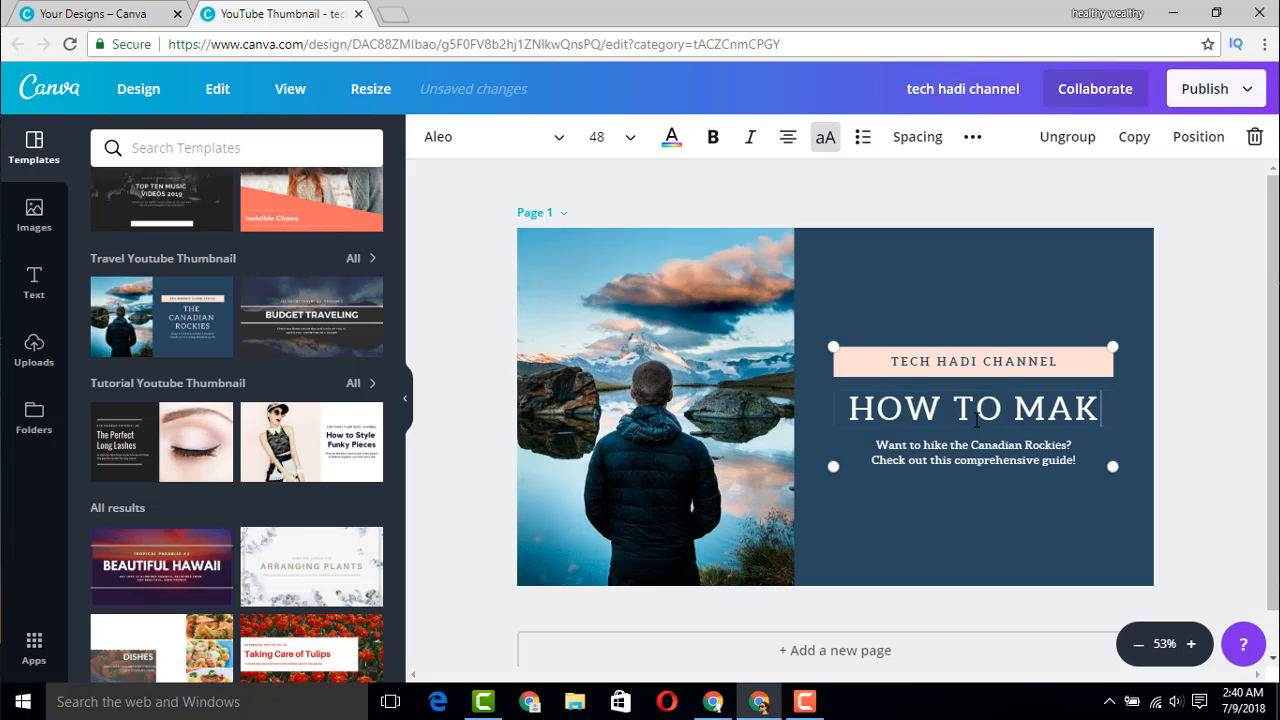
text(E )
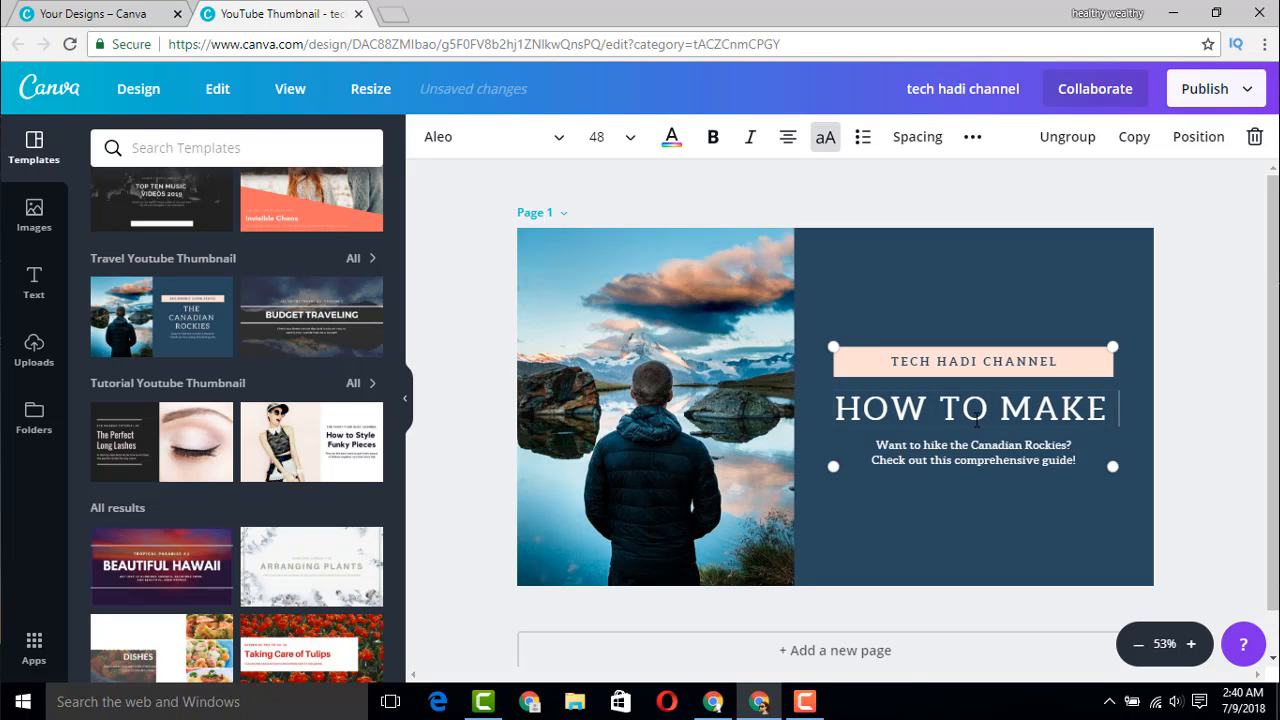
text(HUM)
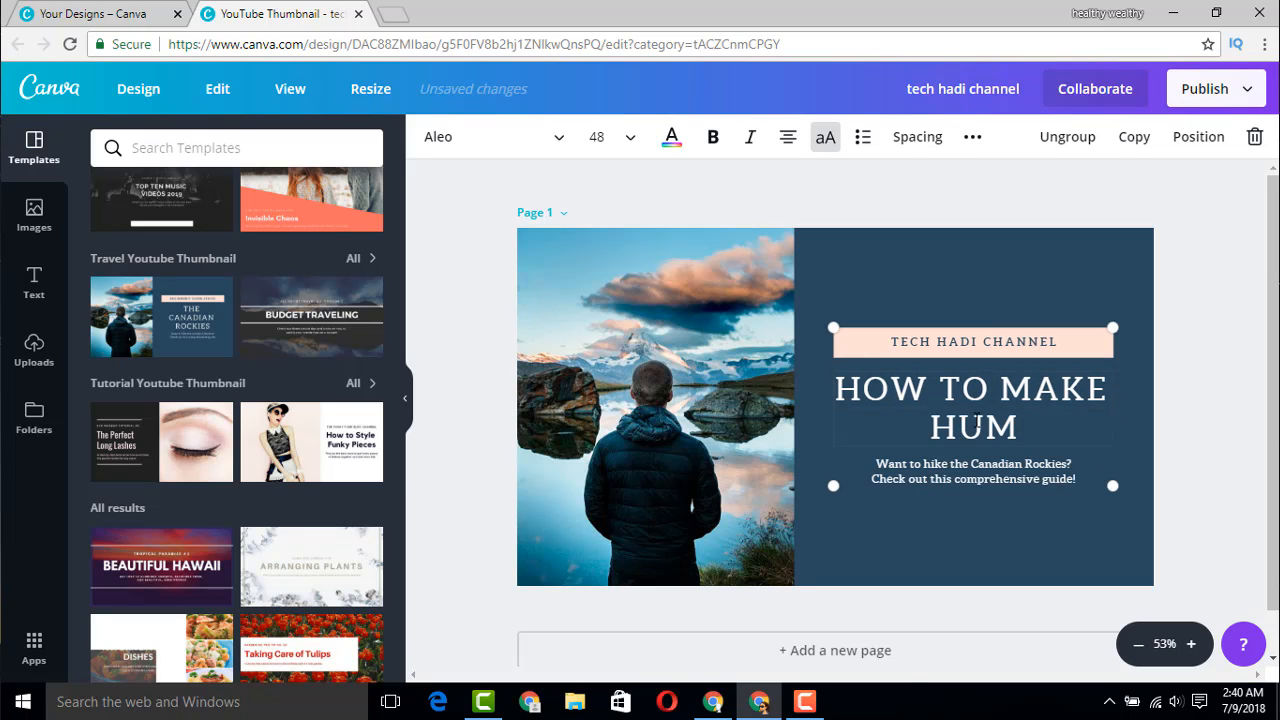
text(BNIL)
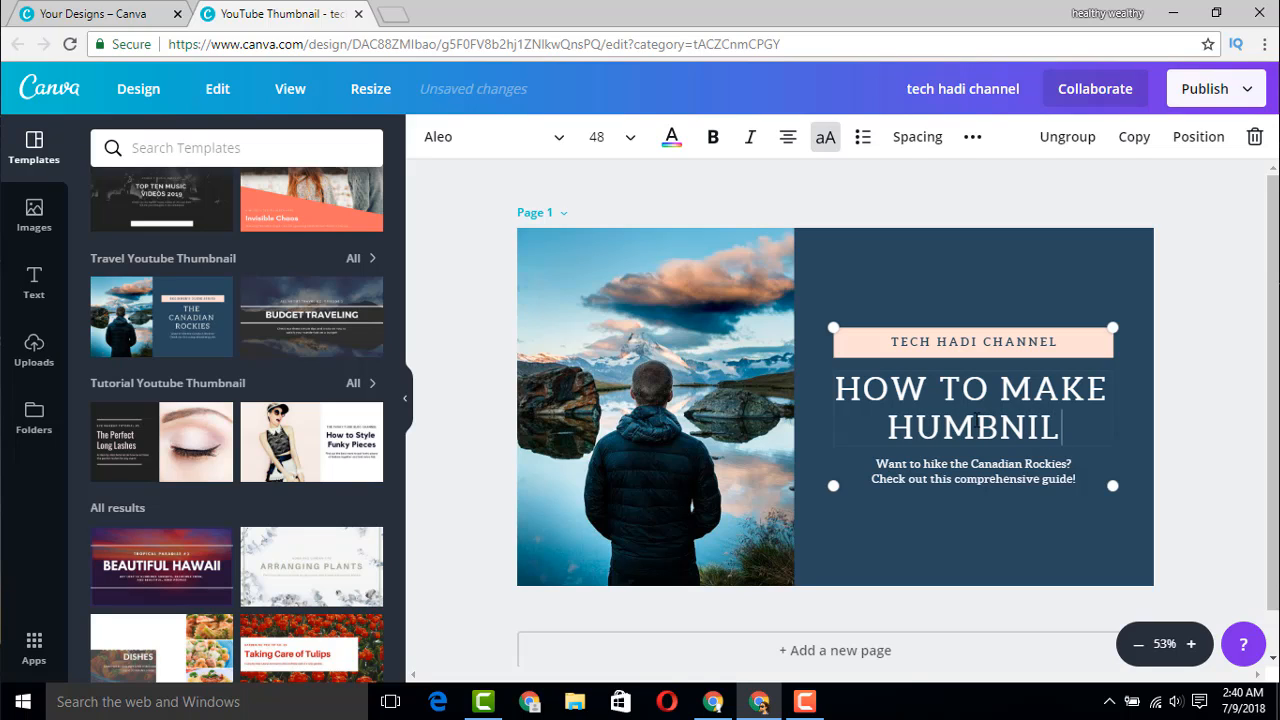
text( FOR )
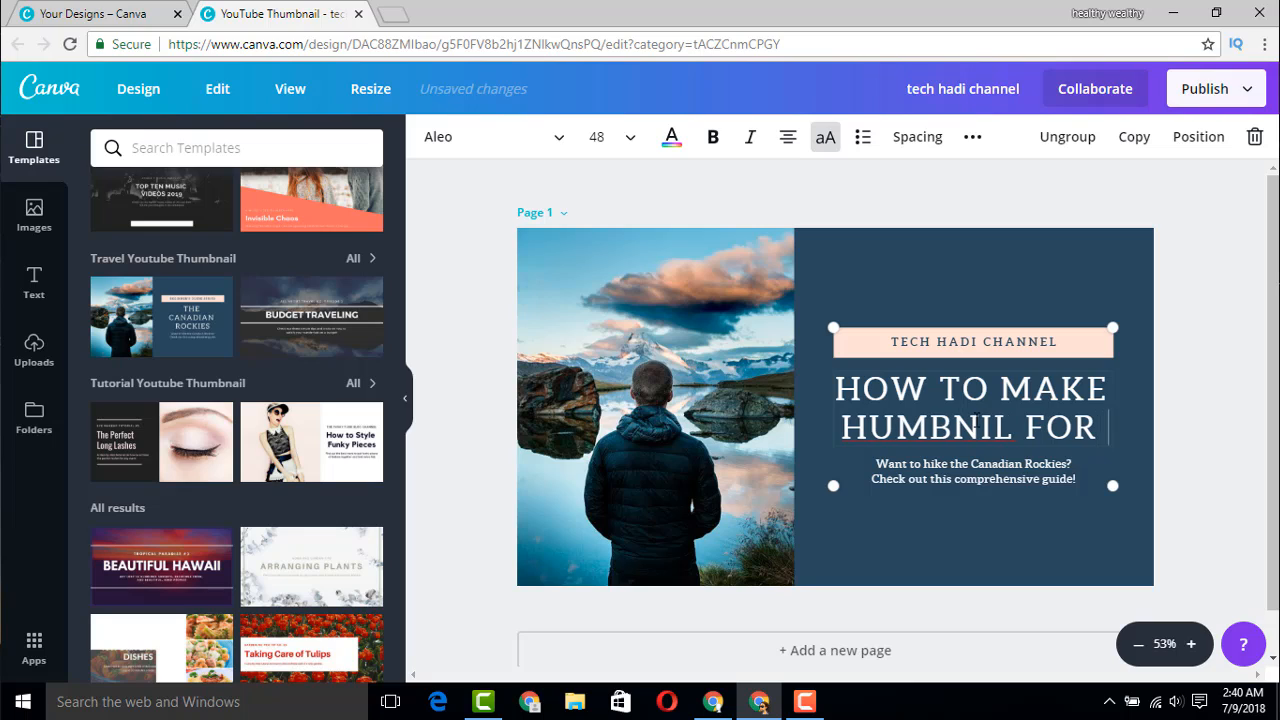
text(YOUTU)
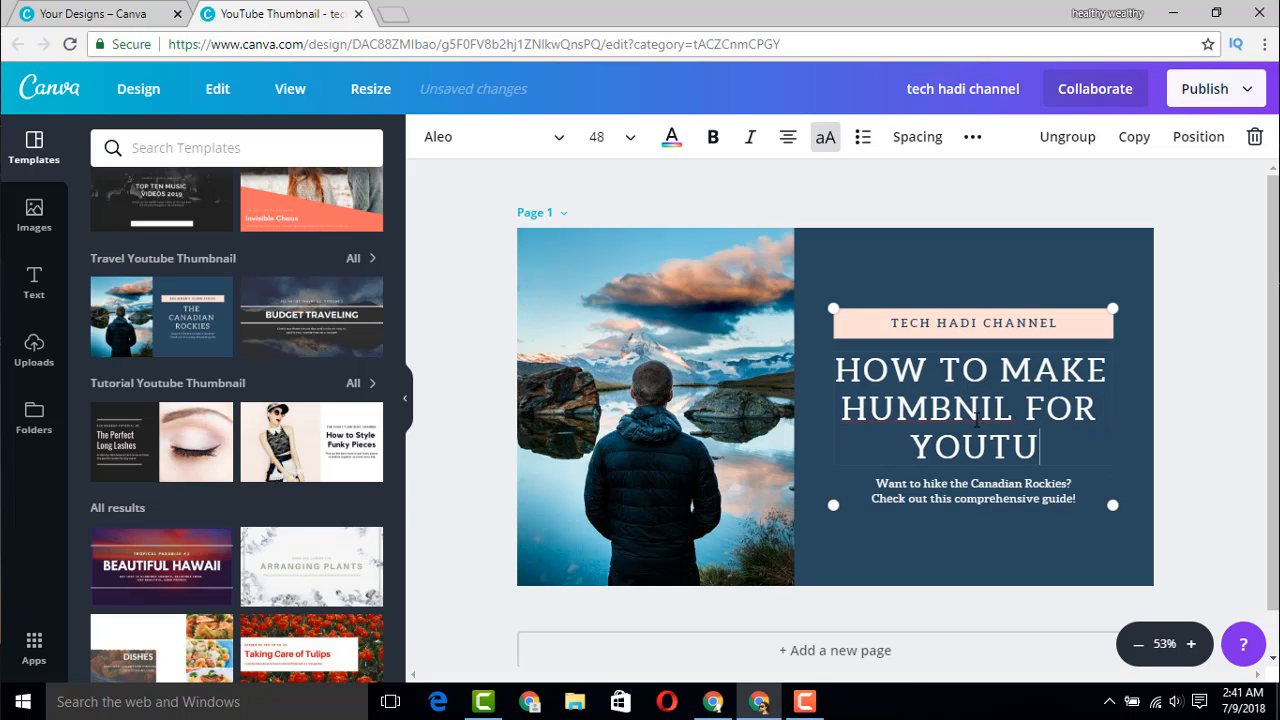
text(BE)
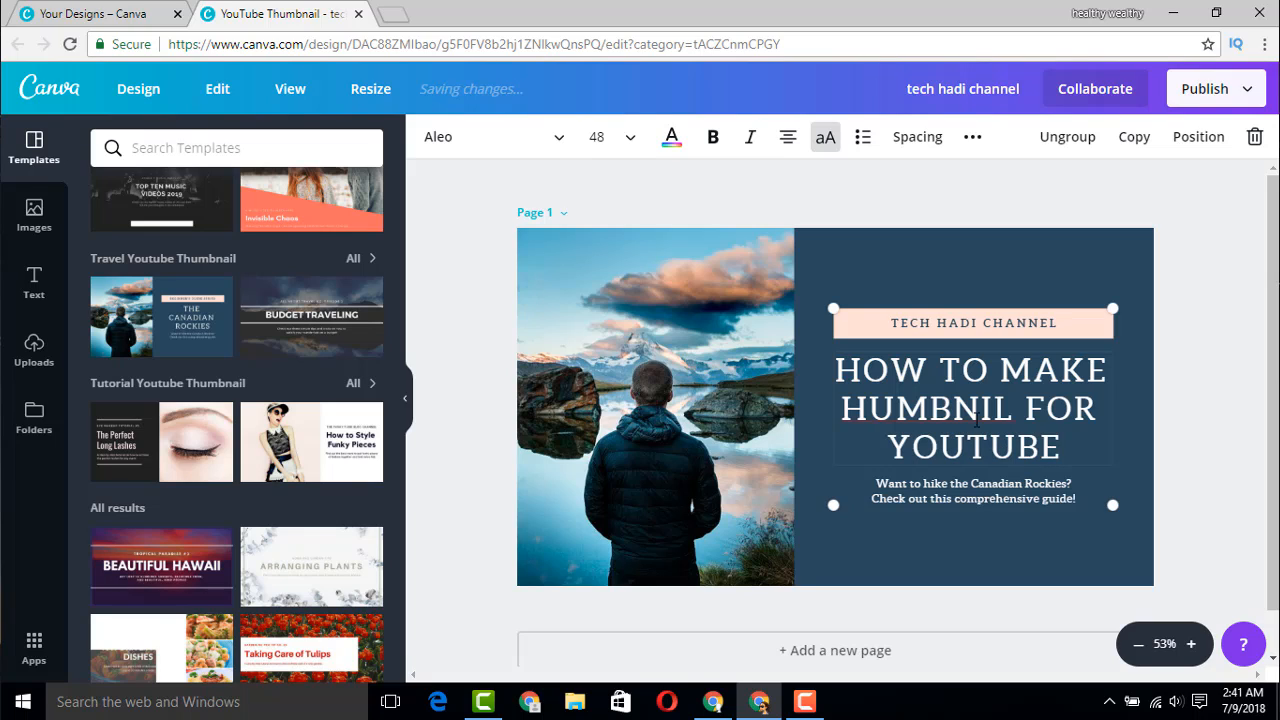
text(VID)
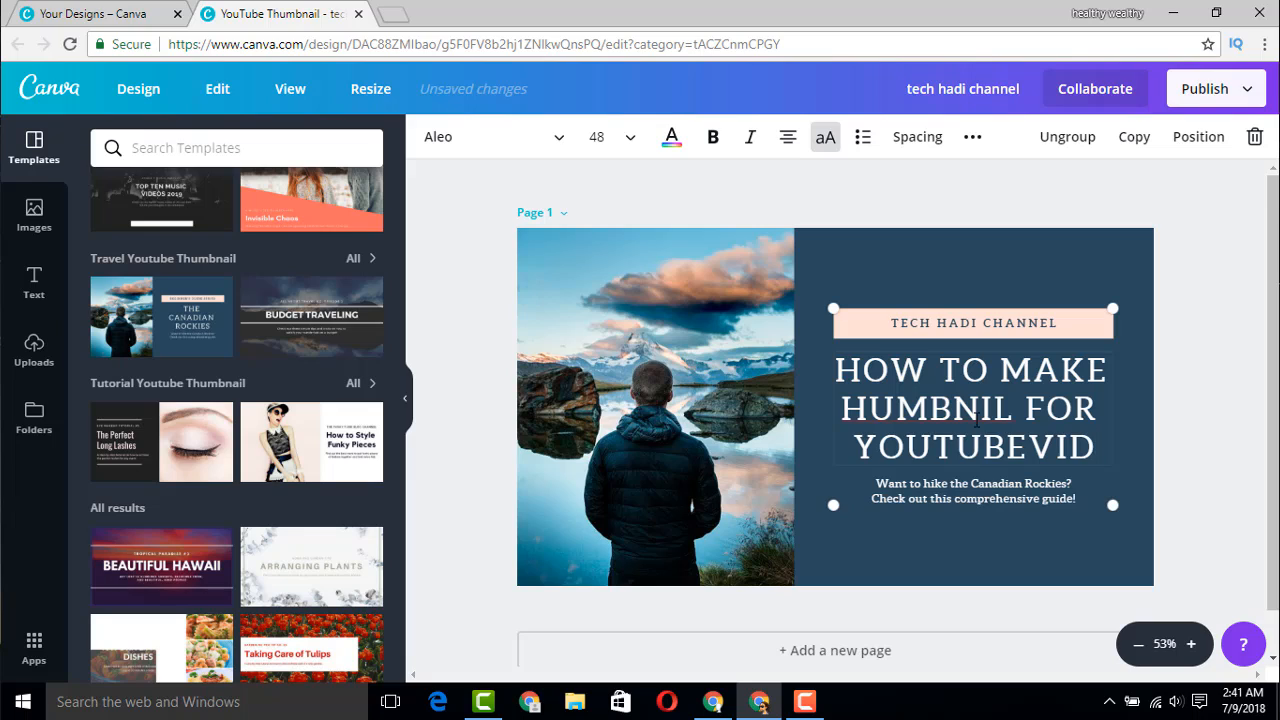
text(EO)
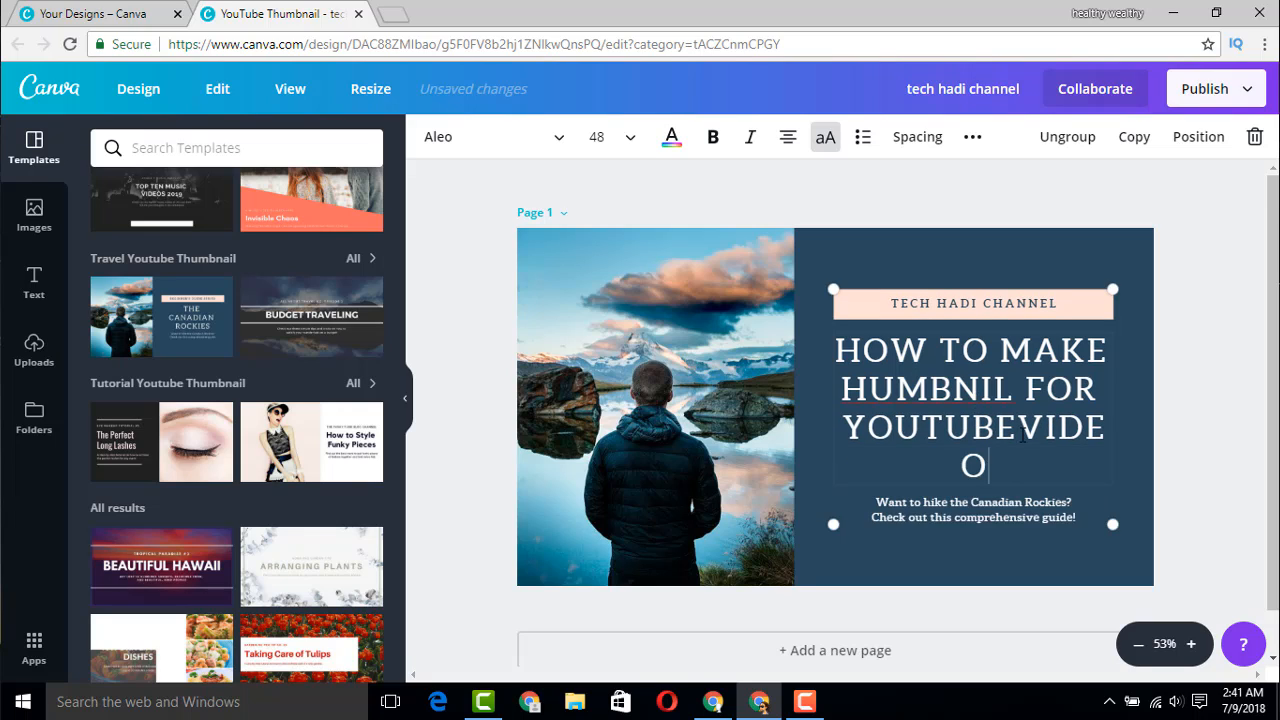
text(S)
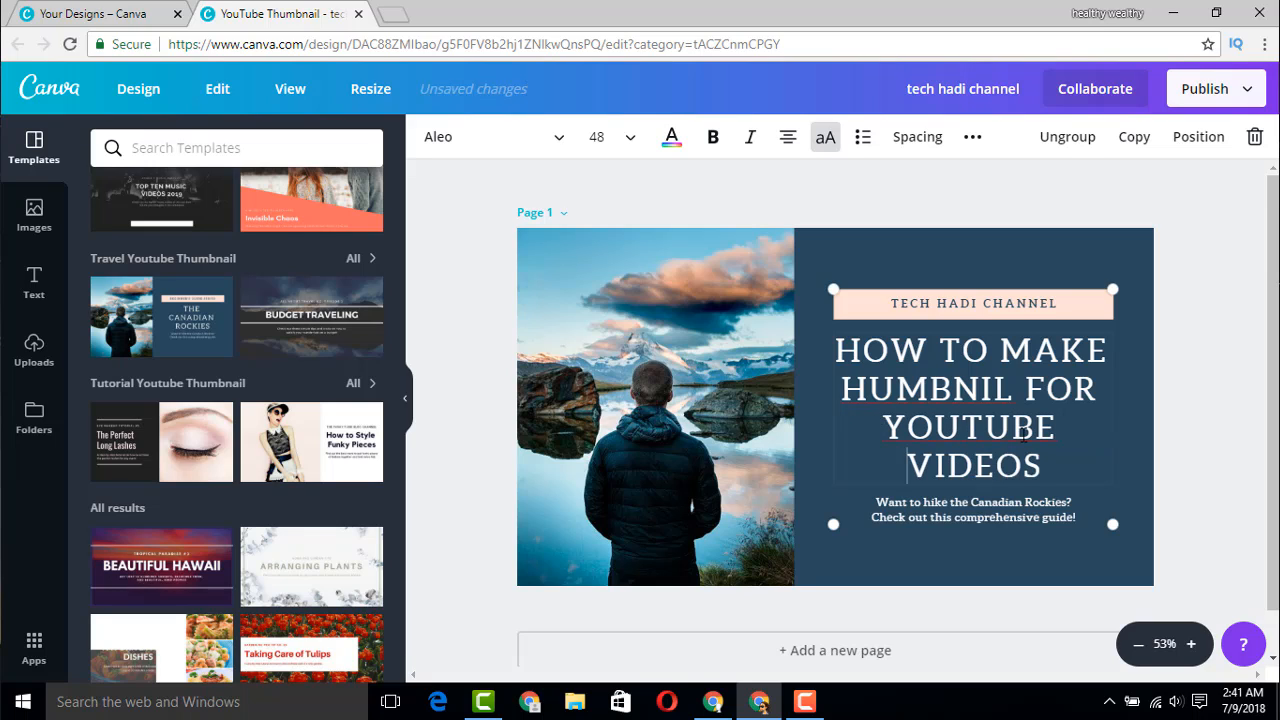
- Select all of the main heading text "HOW TO MAKE HUMBNIL FOR YOUTUBE VIDEOS" and set its font size to 42
key(ctrl+a)
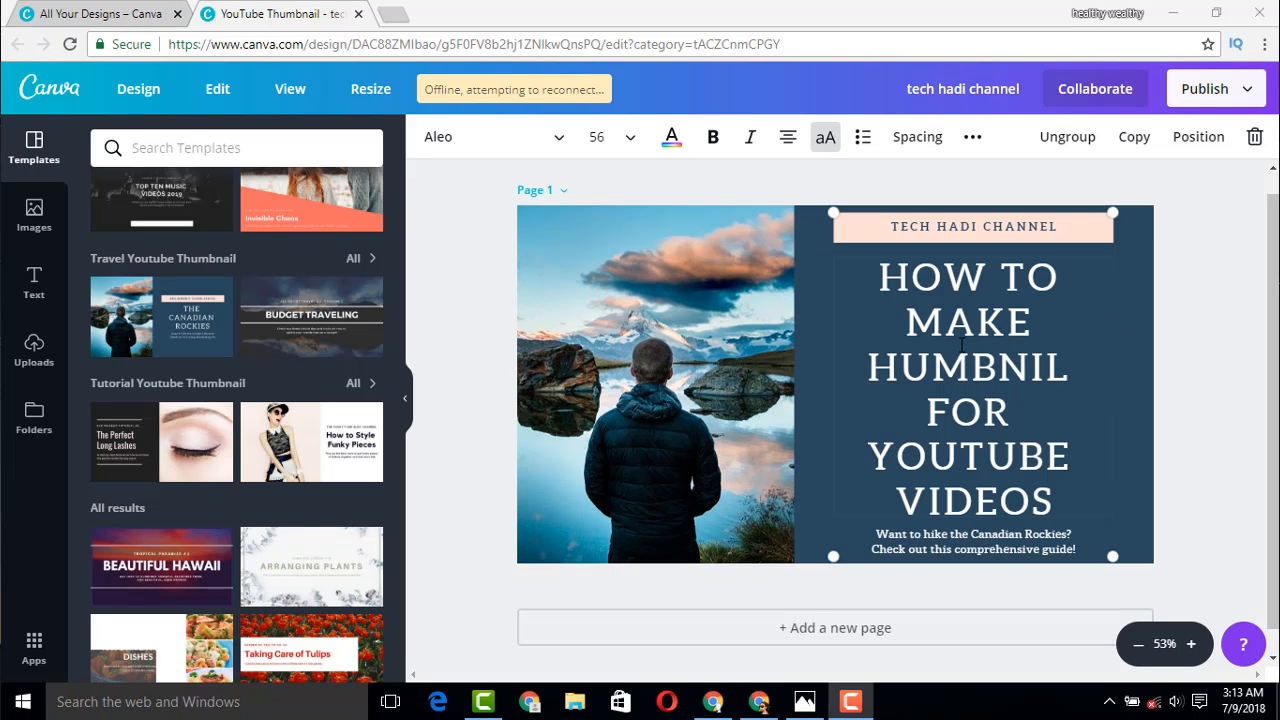
double_click(961, 345)
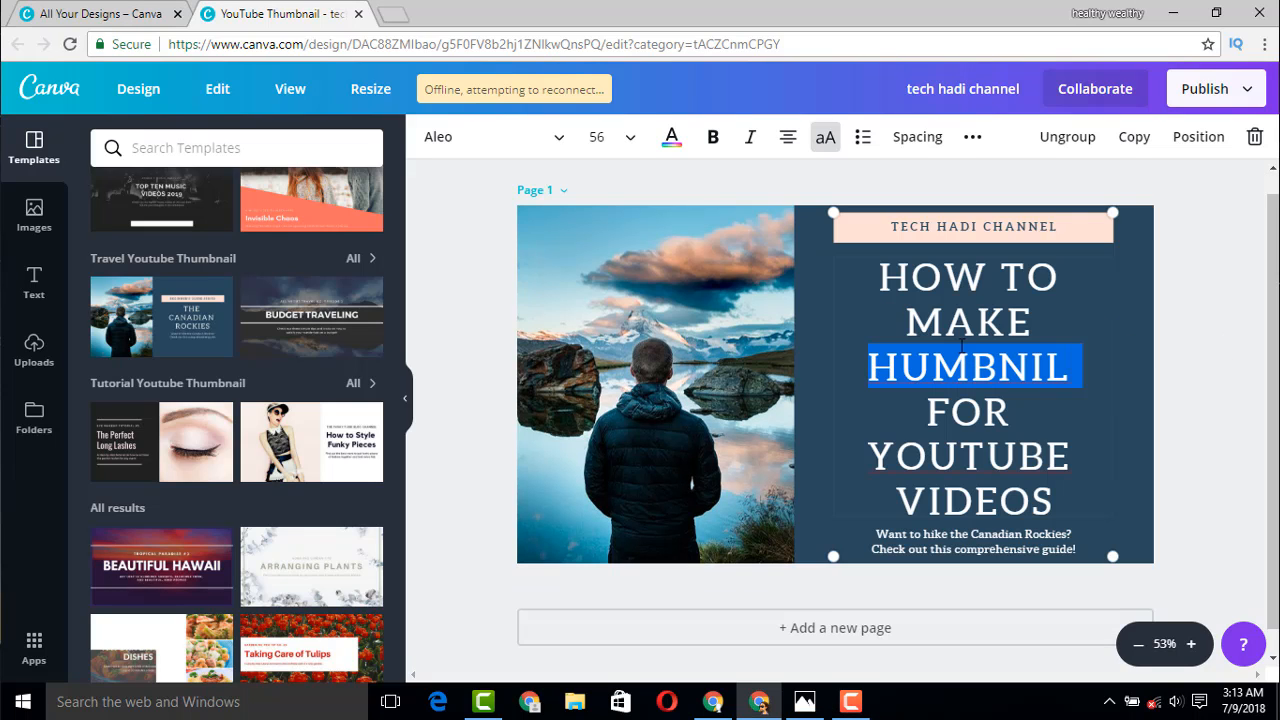
key(ctrl+a)
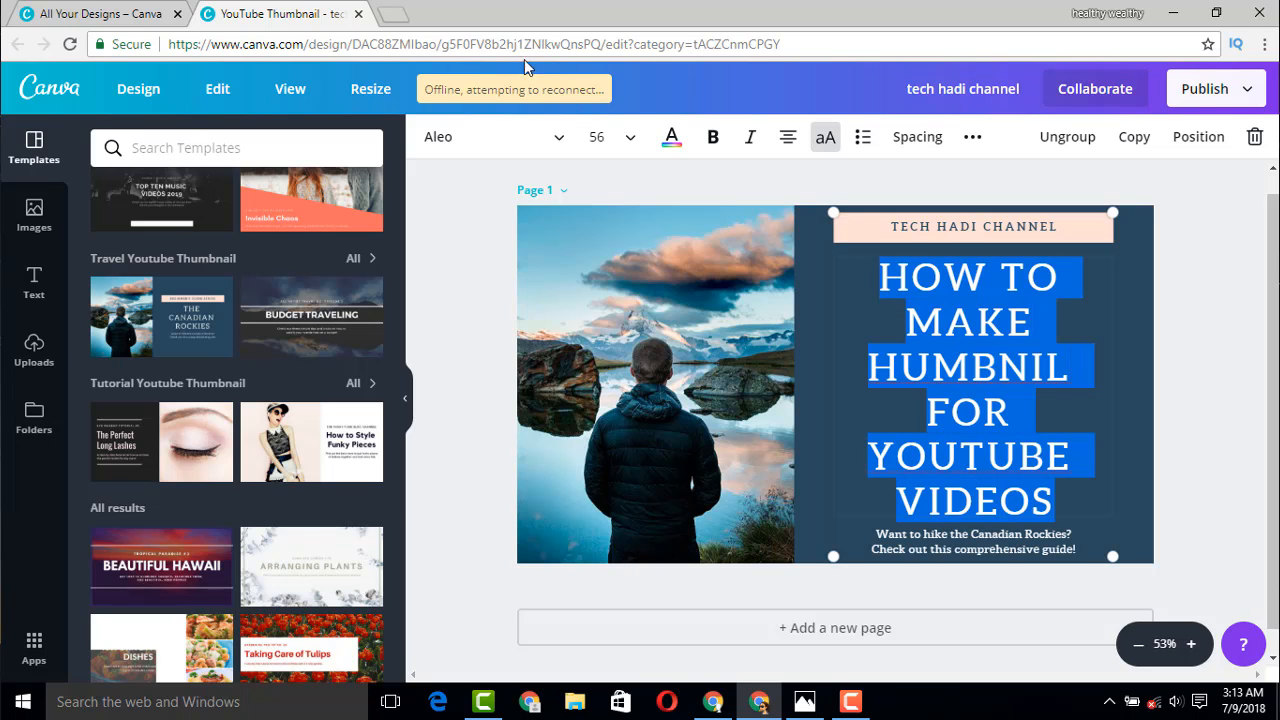
click(632, 137)
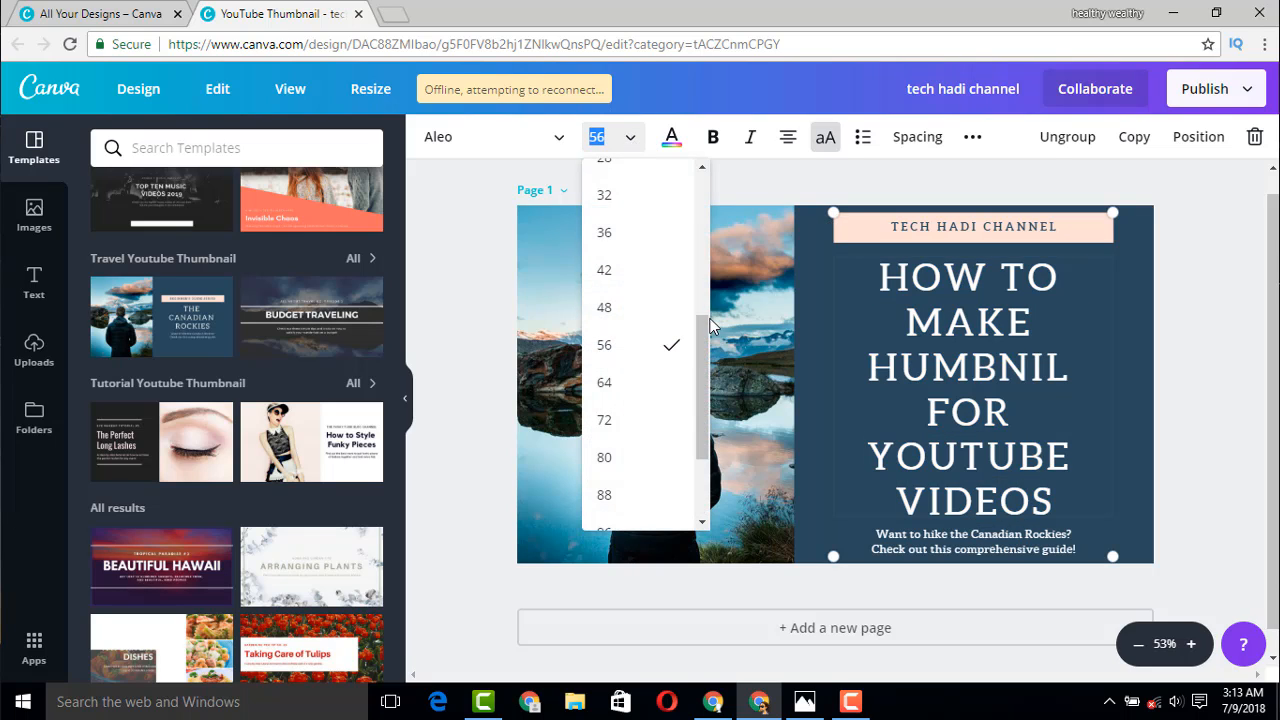
drag(703, 330, 701, 314)
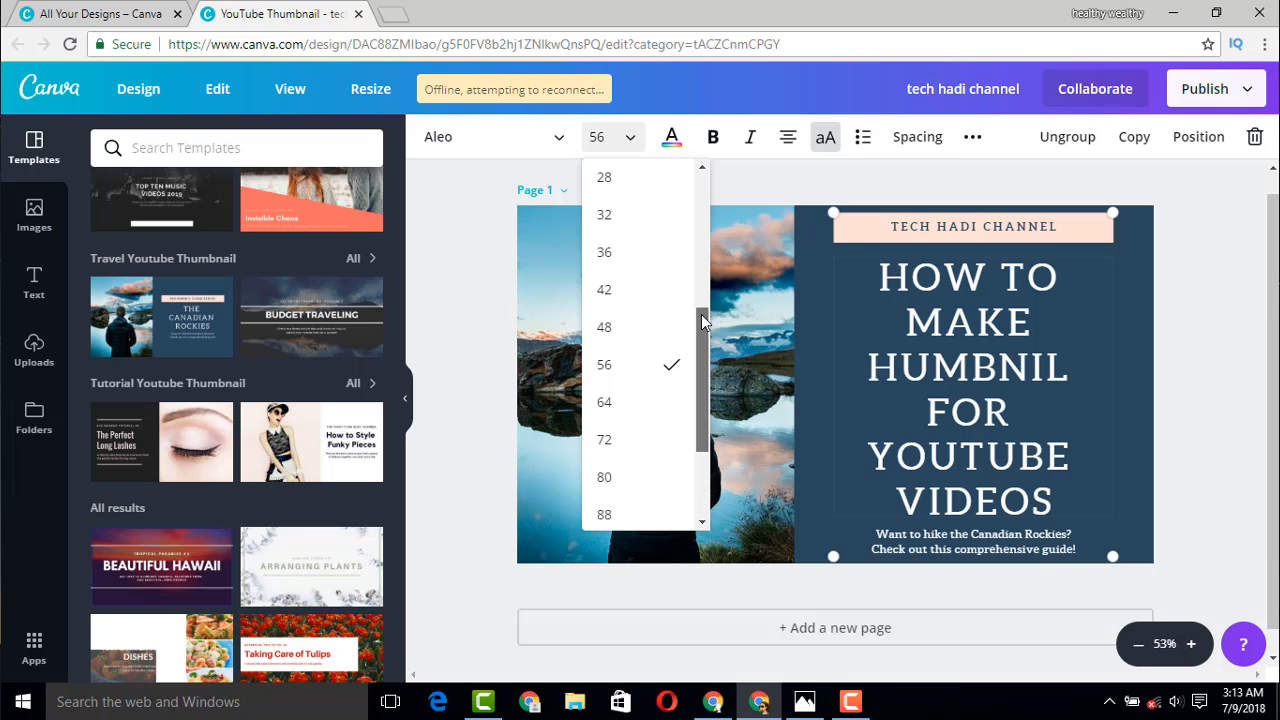
scroll(701, 314, up, 1)
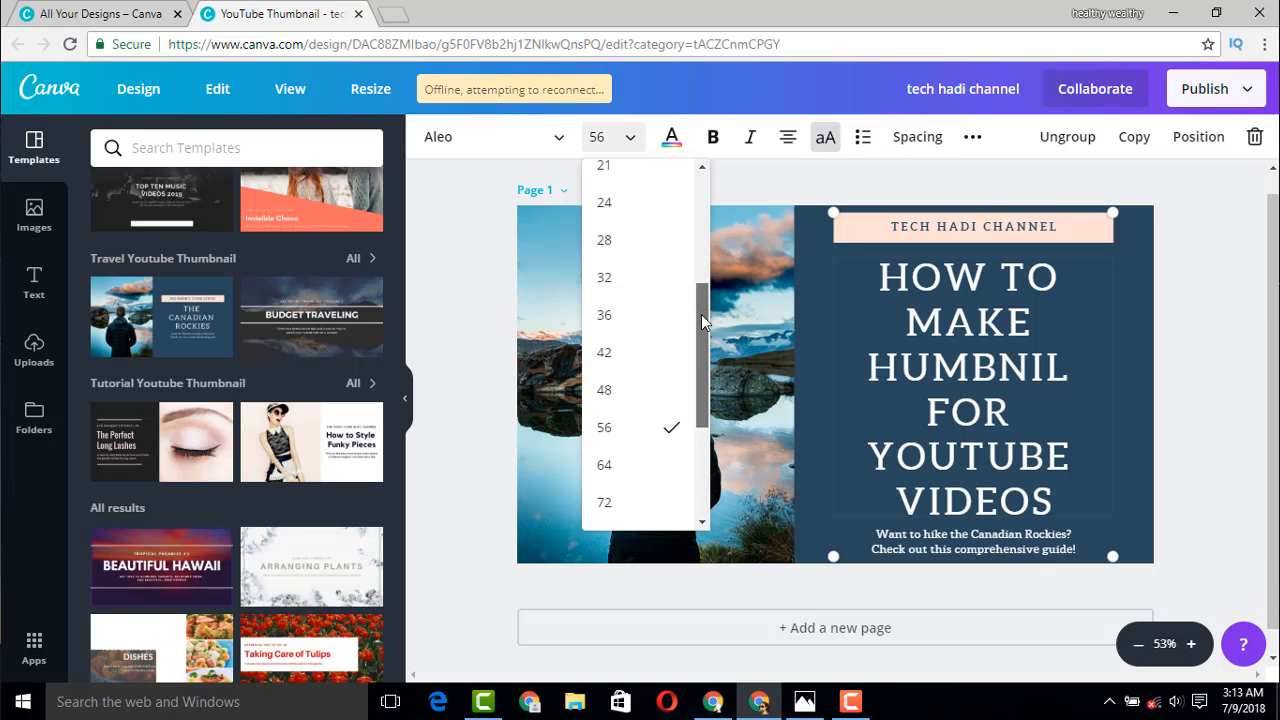
click(666, 369)
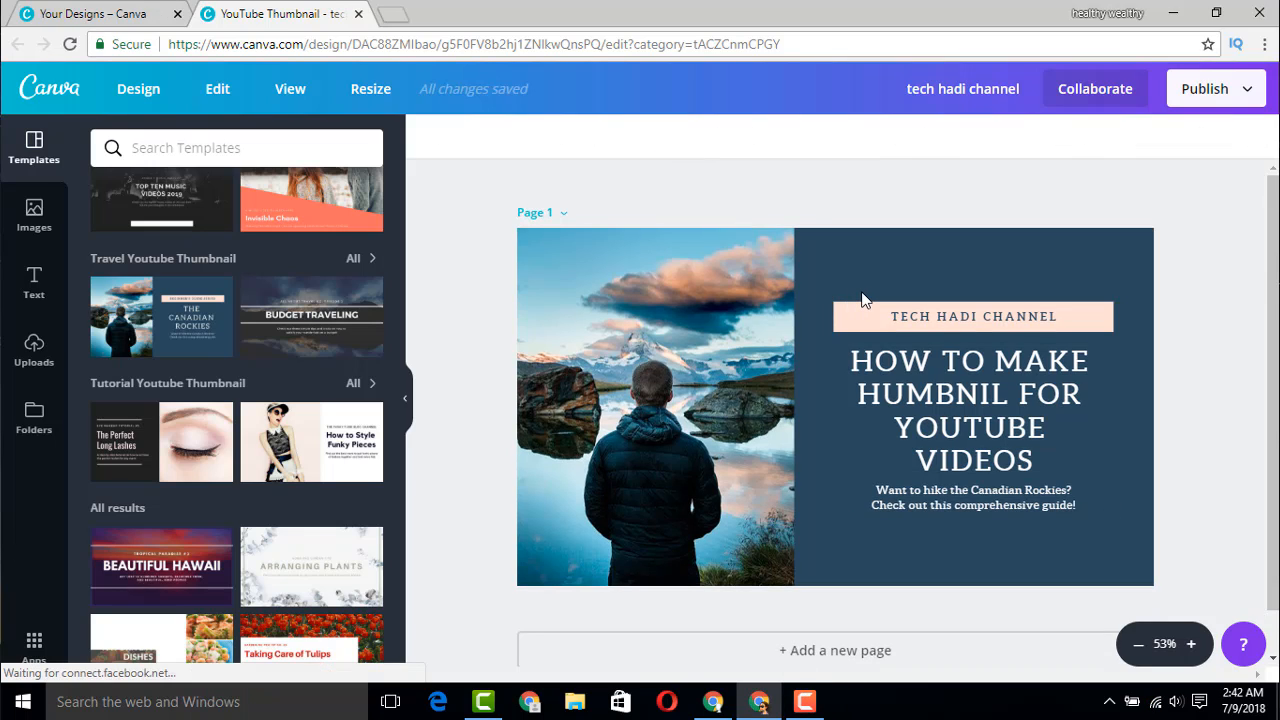
- Download the finished thumbnail design to the computer with PNG as the file type
click(1188, 106)
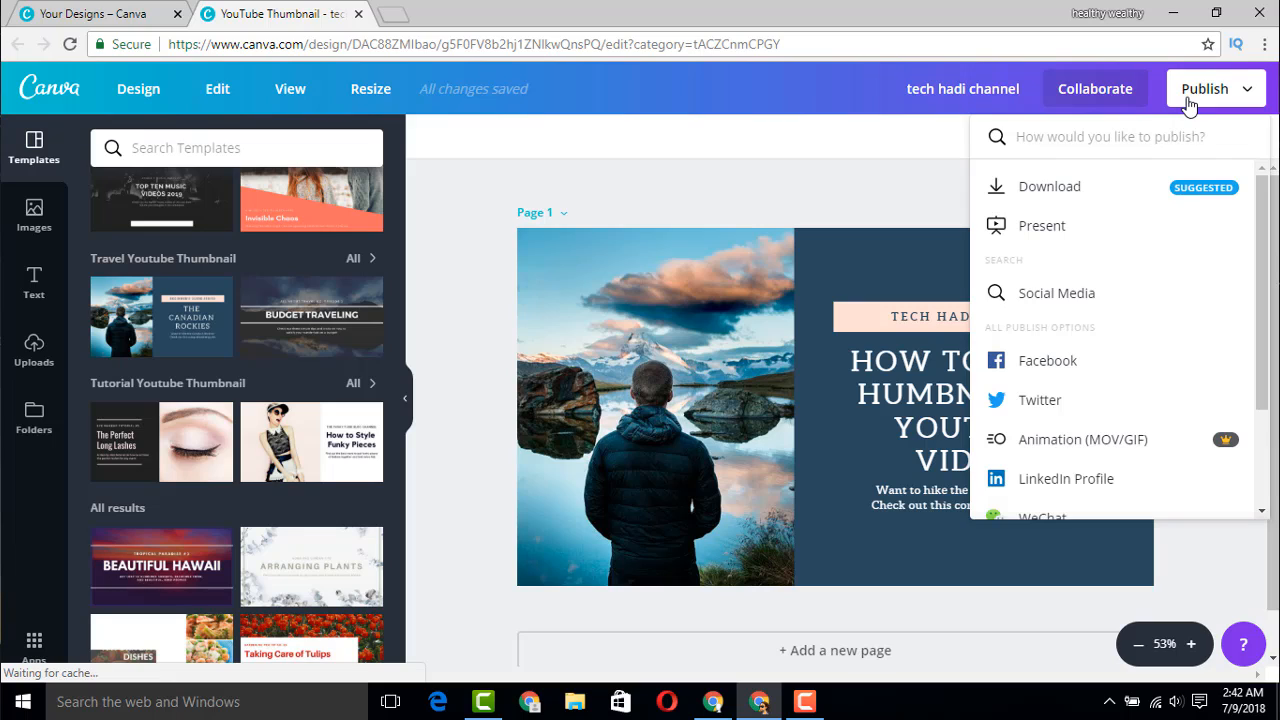
click(1050, 186)
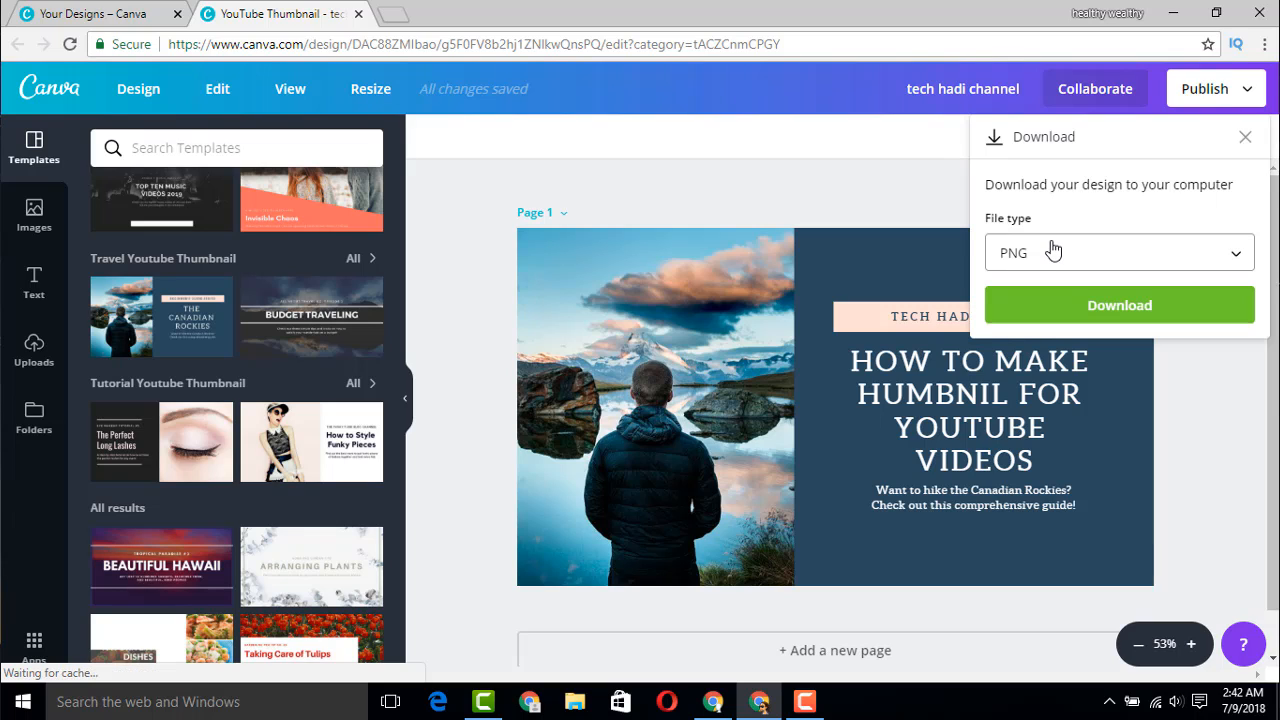
click(1053, 250)
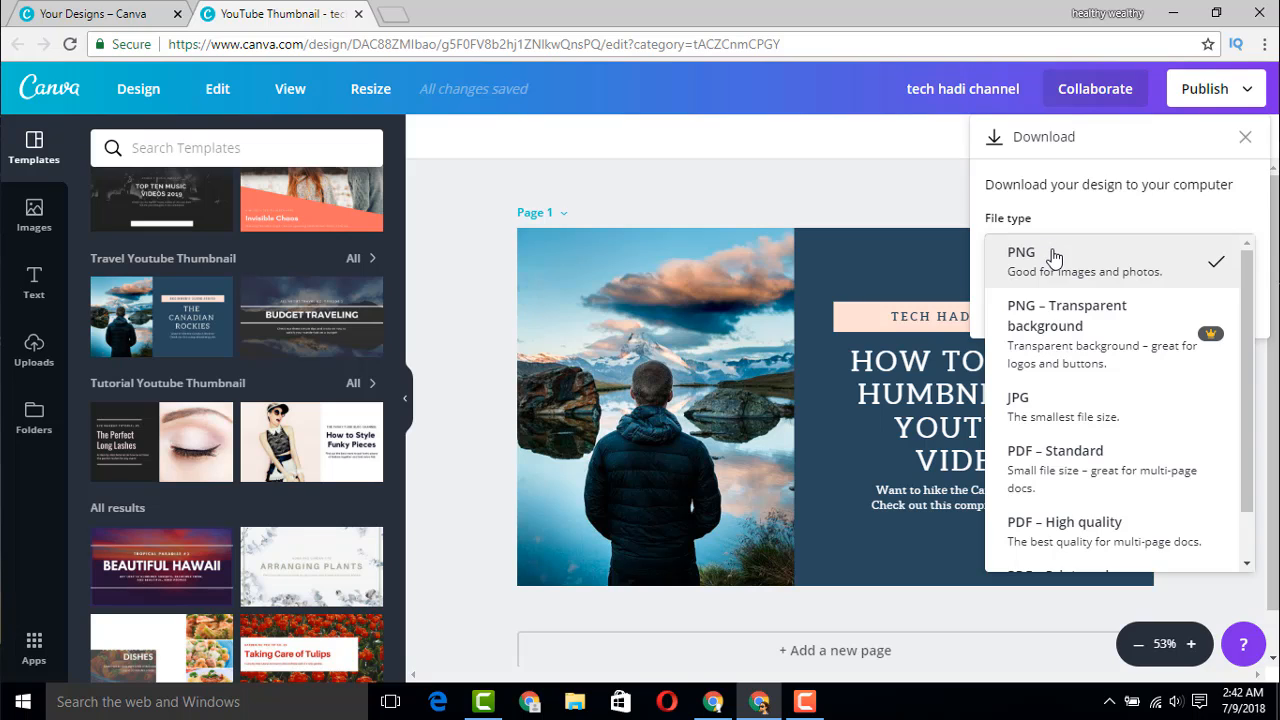
click(1053, 257)
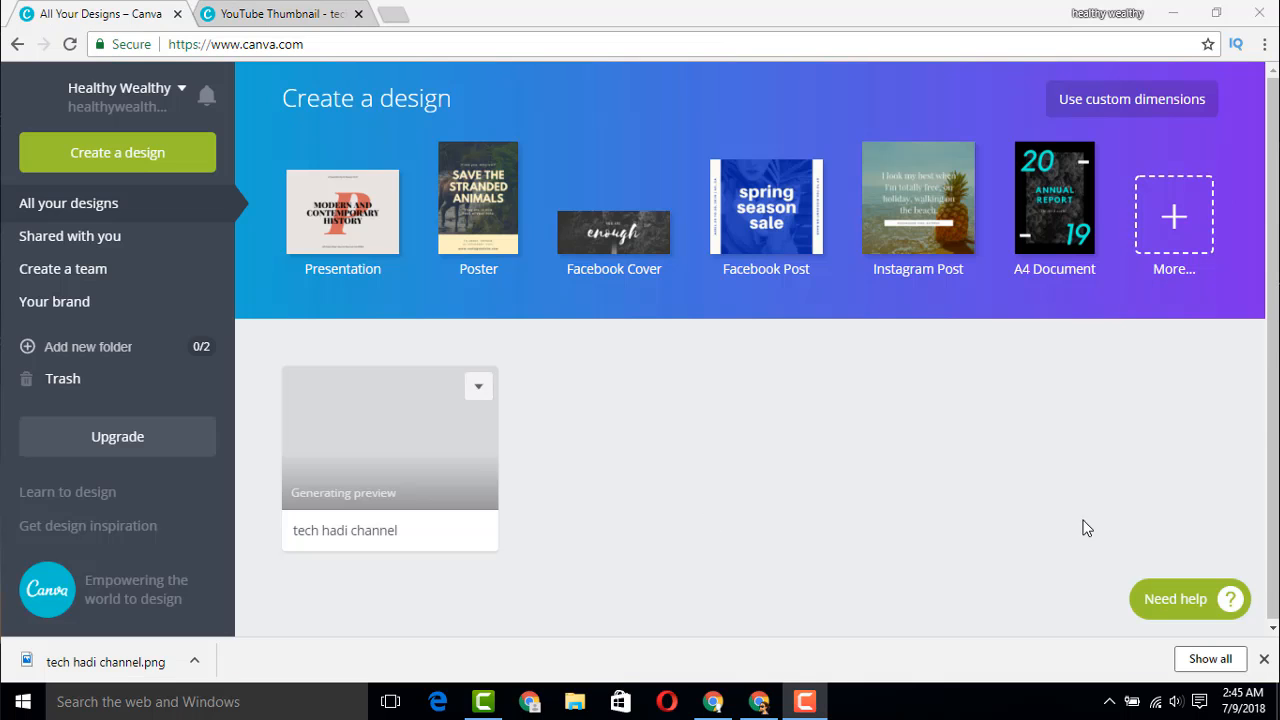
- Open the downloaded file "tech hadi channel.png" and bring its Photos window to the front
click(132, 665)
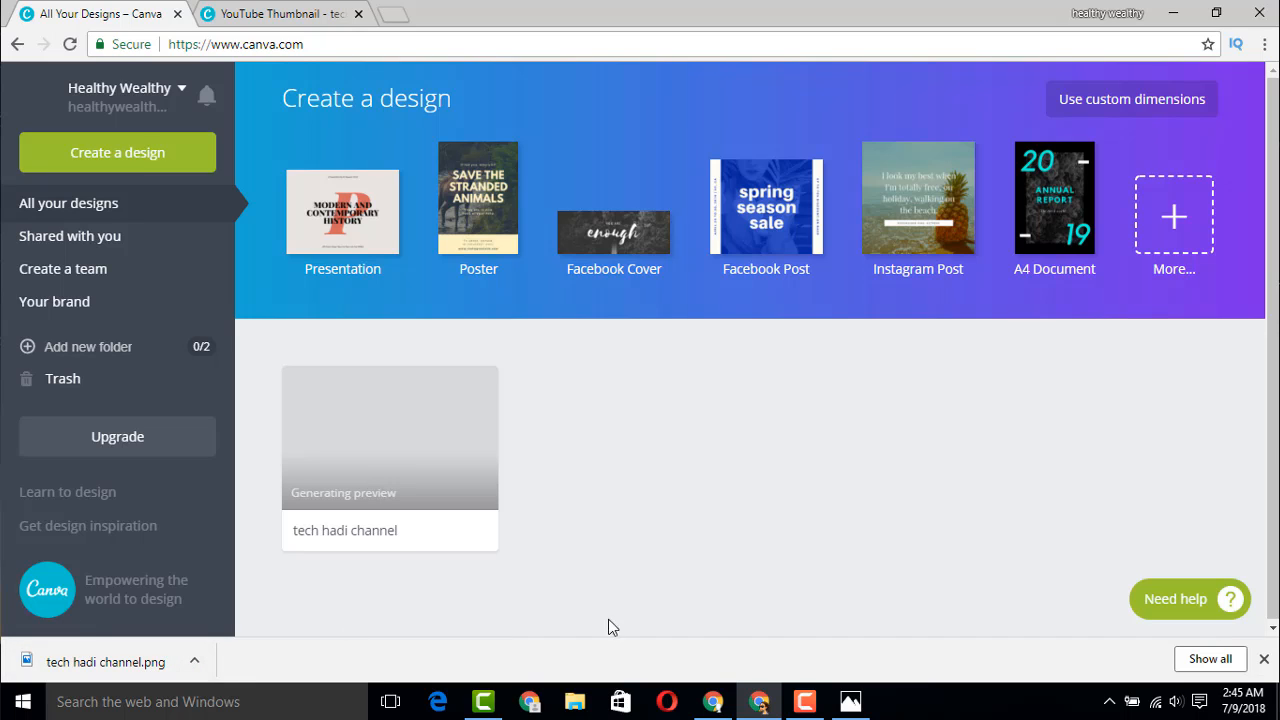
click(850, 701)
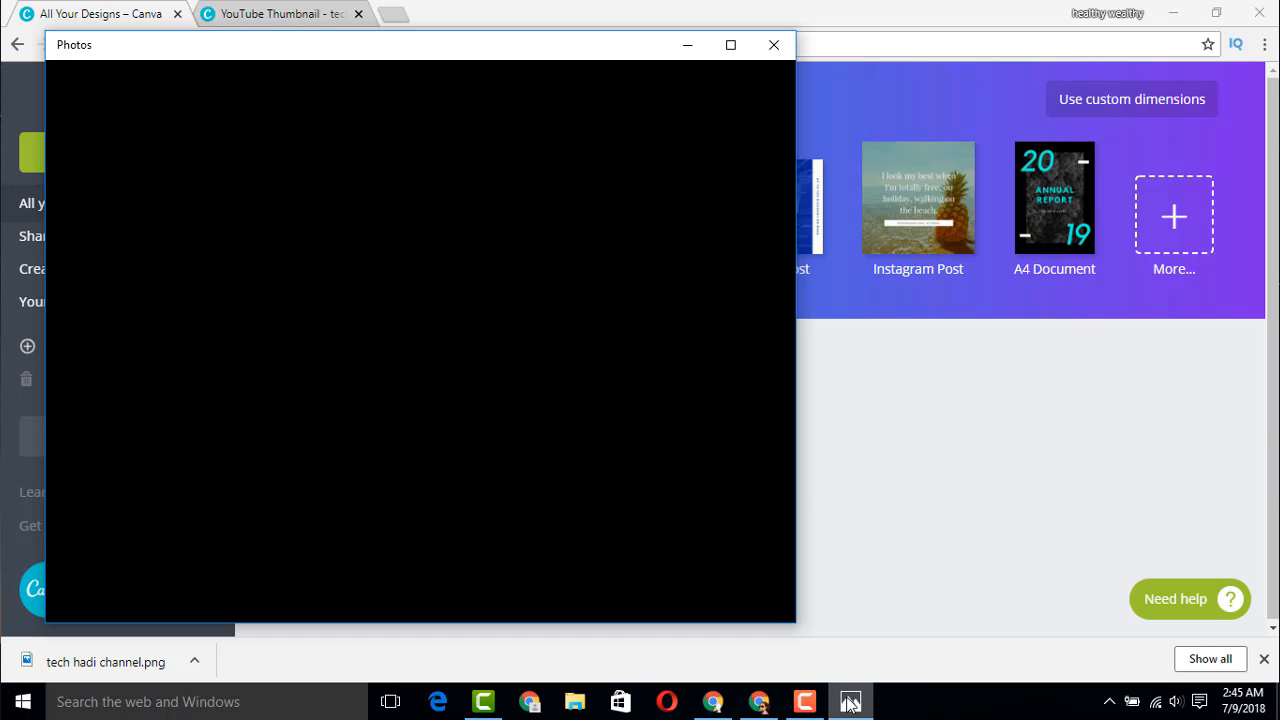